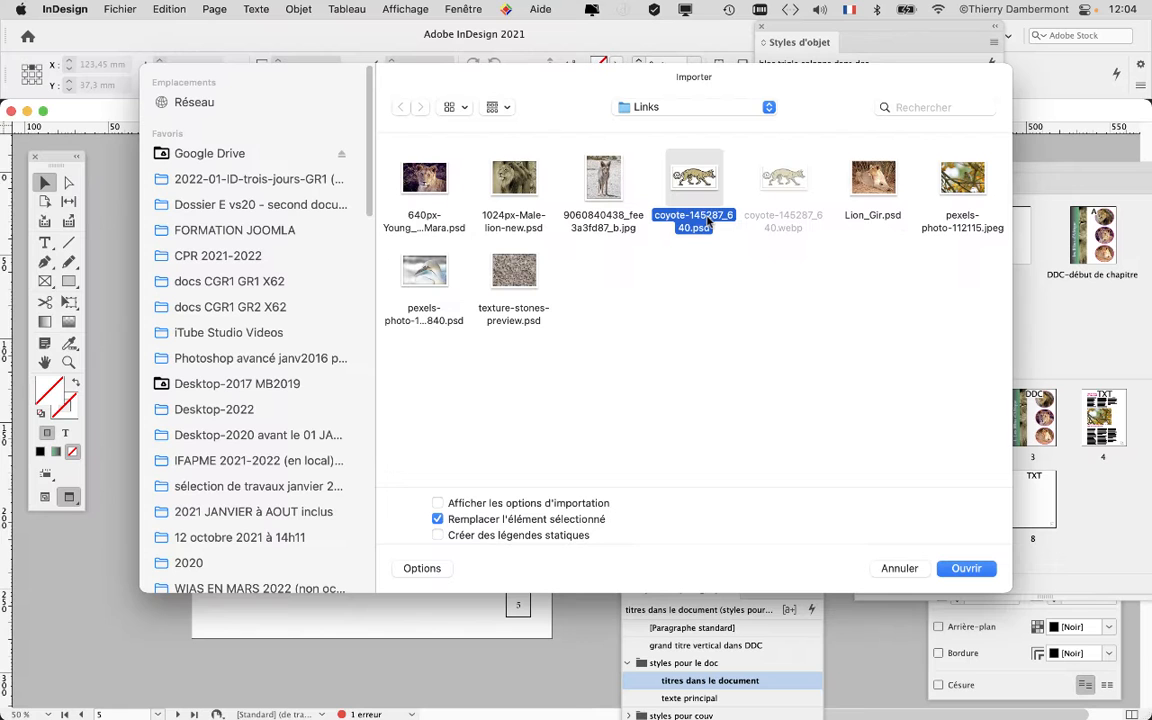
Step: Place coyote-145287_640.psd over the lower text columns of page 5, about 97 mm wide and 49 mm high
left_click(966, 568)
left_click_drag(217, 425, 383, 502)
key("super+equal")
key("super+equal")
key("super+equal")
key("super+equal")
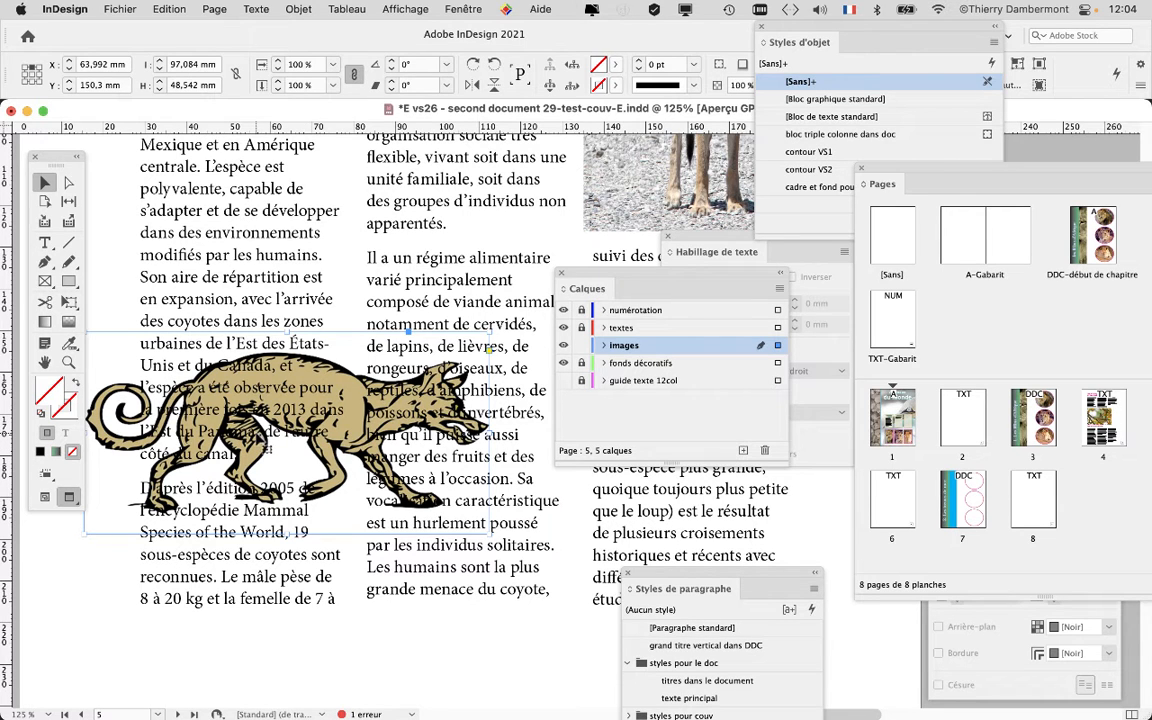
Step: Wrap the text around the coyote illustration's bounding box, moving the Calques and Habillage de texte panels clear of the artwork
key("super+minus")
key("super+minus")
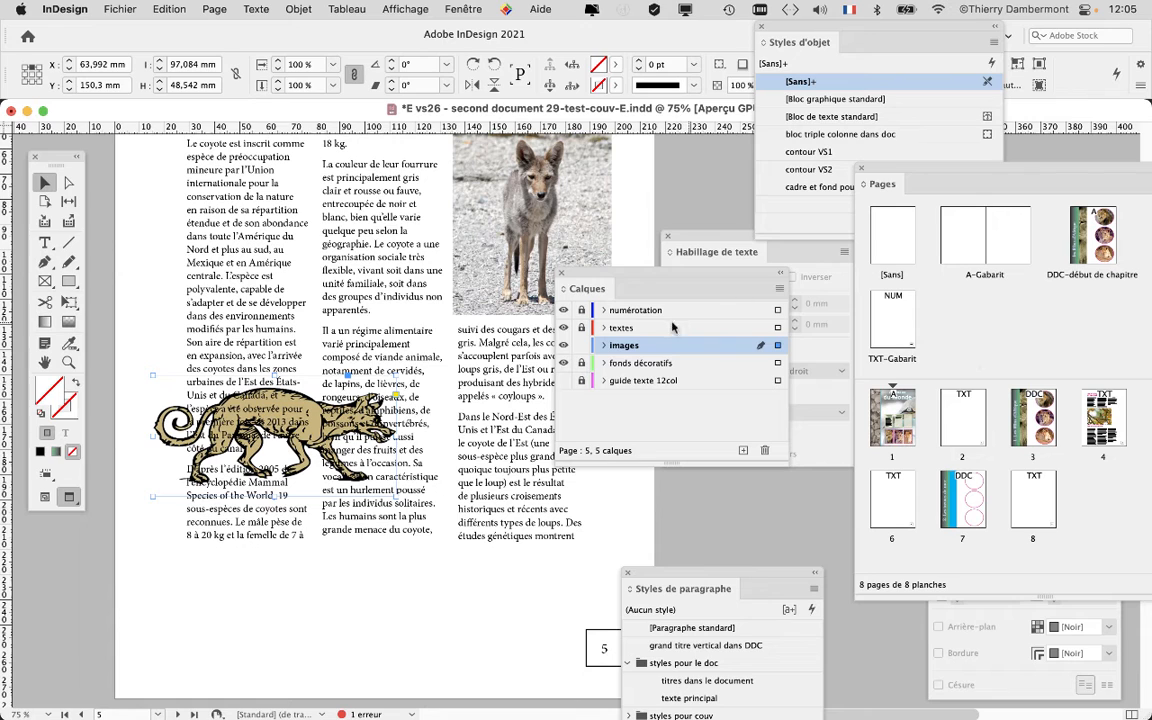
left_click_drag(600, 280, 282, 575)
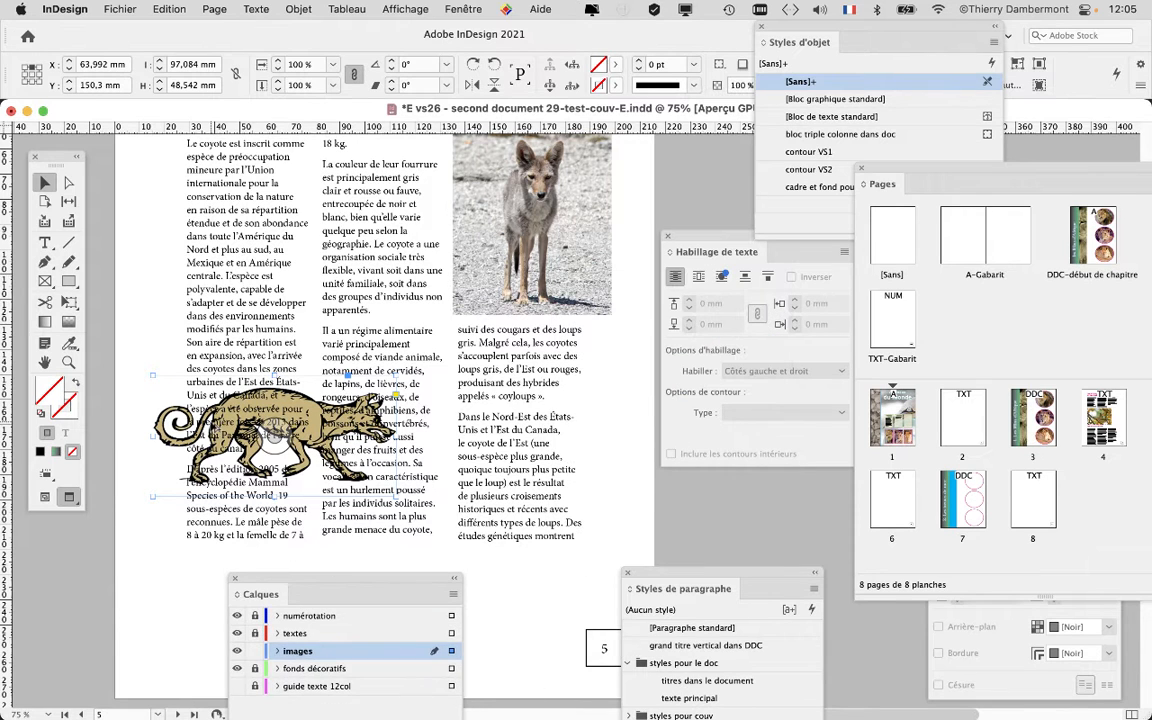
key("super+equal")
key("super+equal")
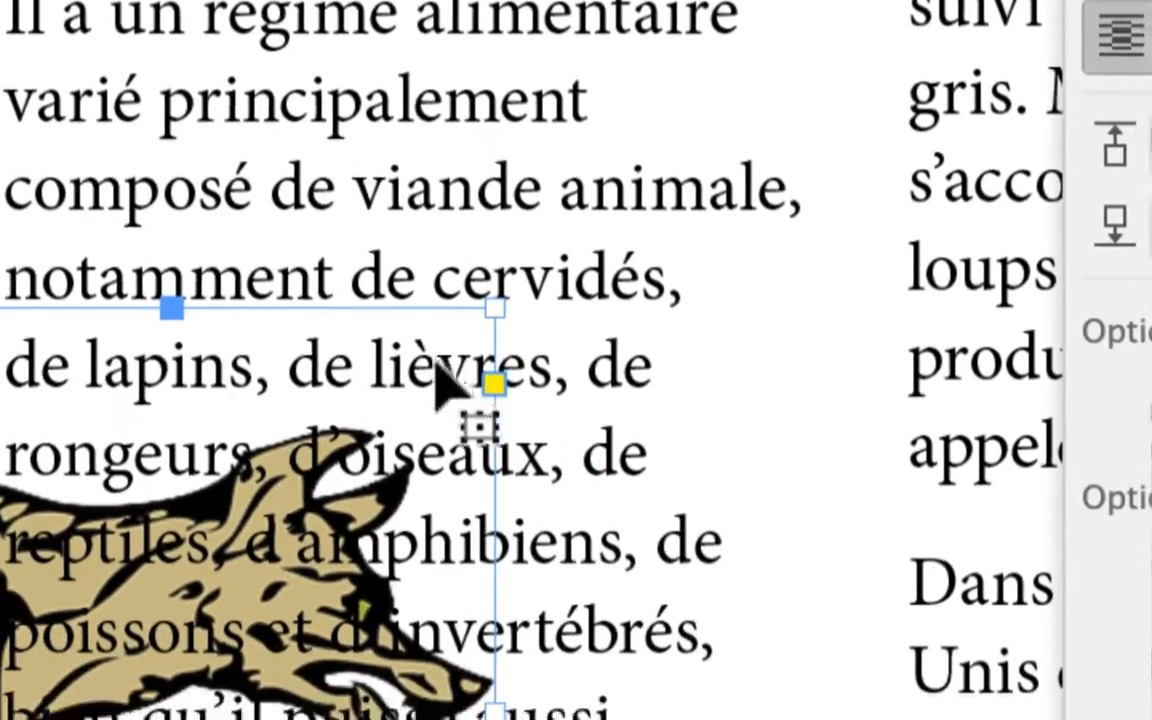
left_click_drag(586, 283, 470, 335)
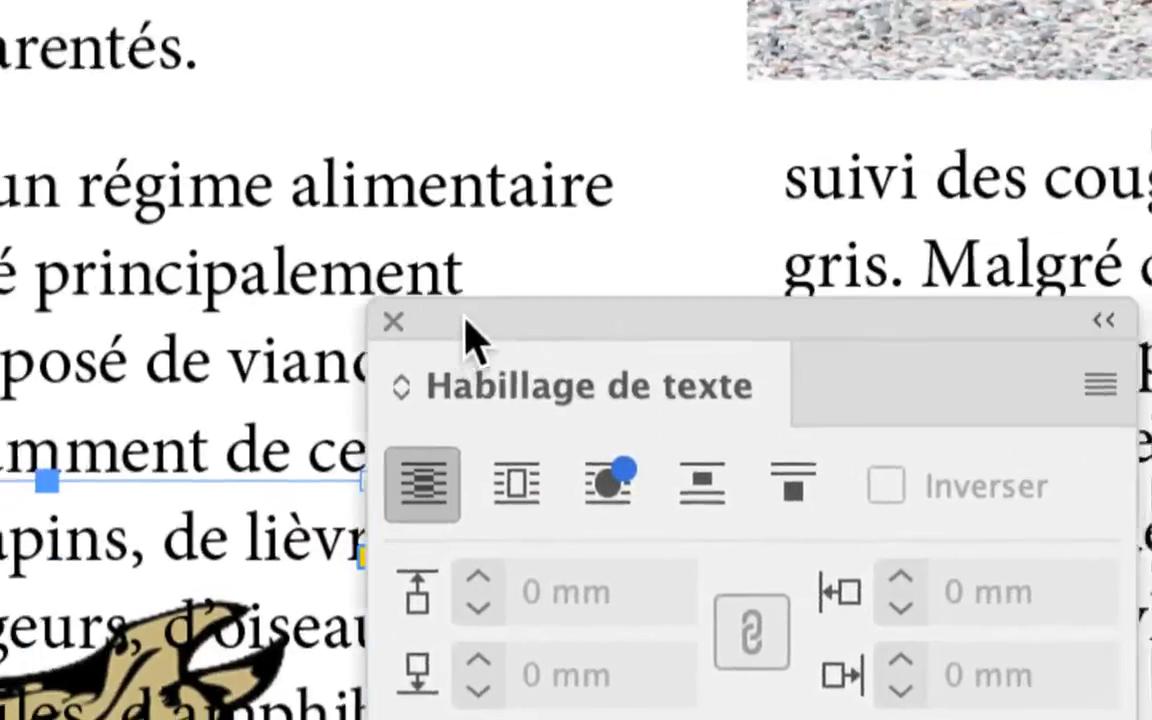
left_click(516, 484)
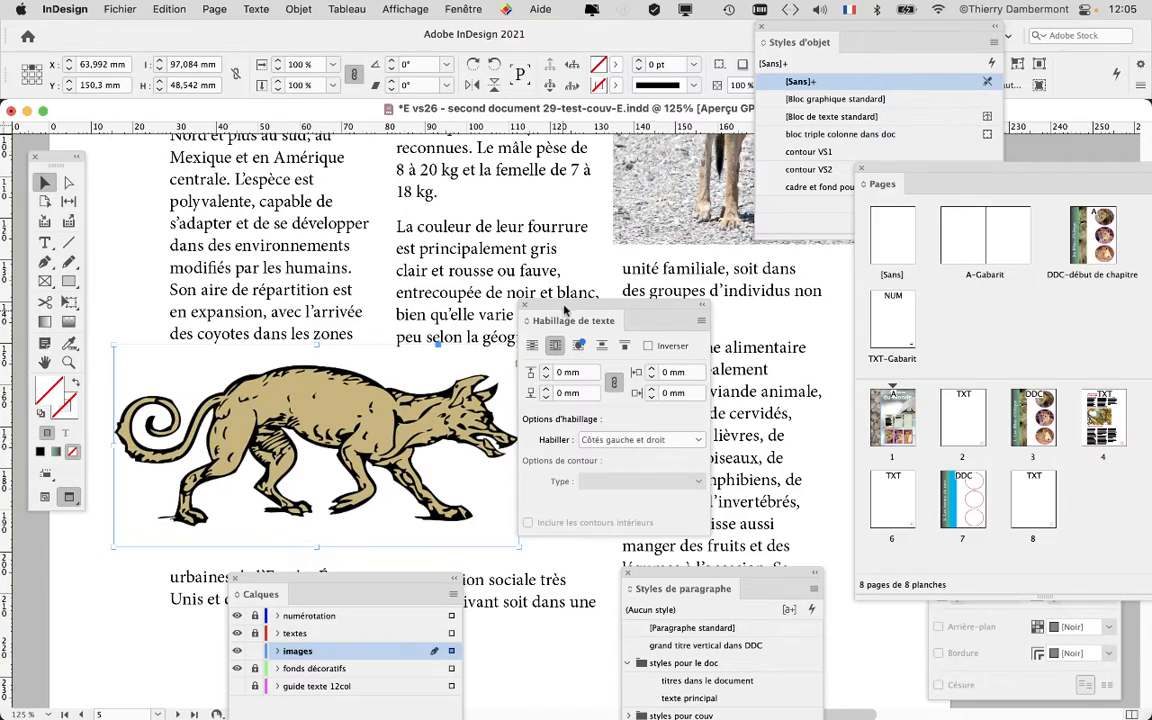
left_click_drag(565, 310, 665, 313)
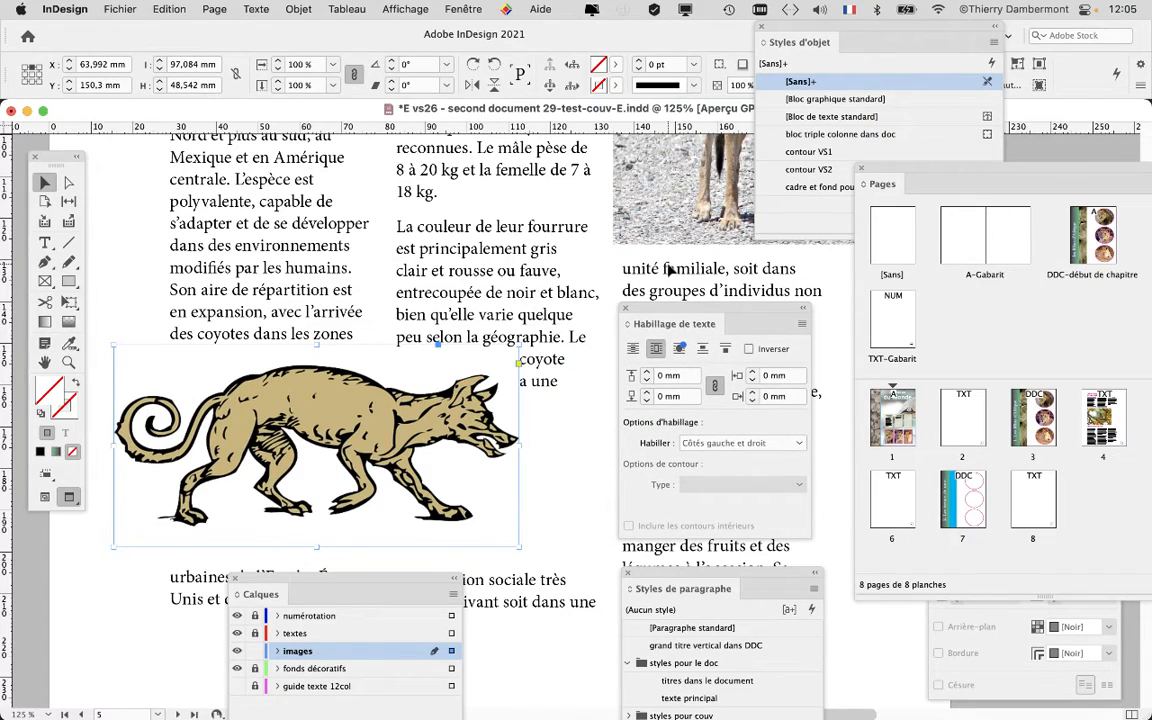
Step: Wrap the text around the coyote's own shape with the contour type Sélectionner un sujet
left_click_drag(587, 230, 279, 527)
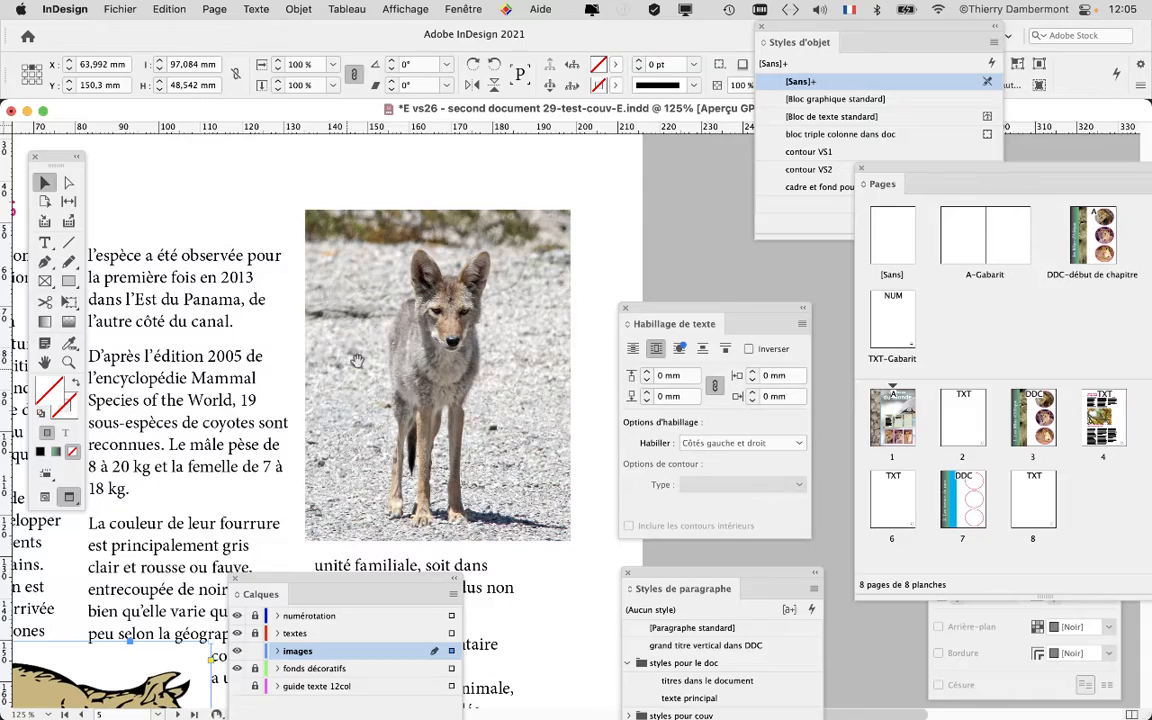
mouse_move(356, 406)
left_mouse_down()
mouse_move(520, 230)
mouse_move(440, 279)
mouse_move(555, 309)
left_mouse_up()
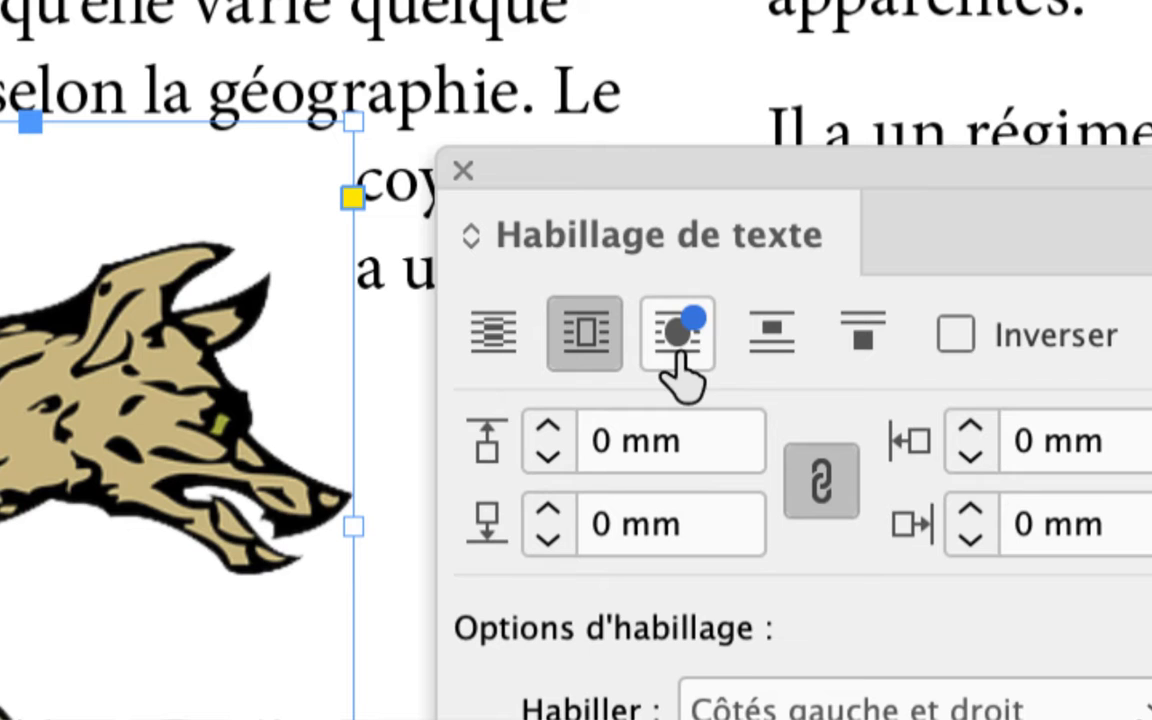
left_click(678, 345)
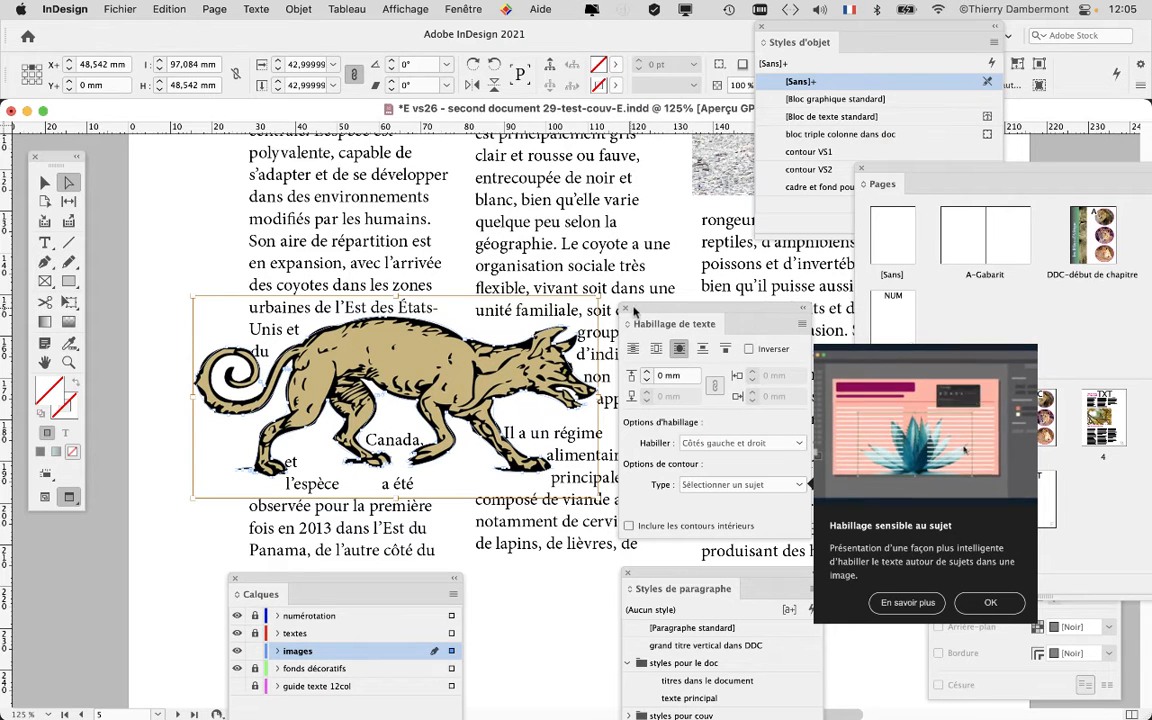
left_click_drag(633, 312, 749, 279)
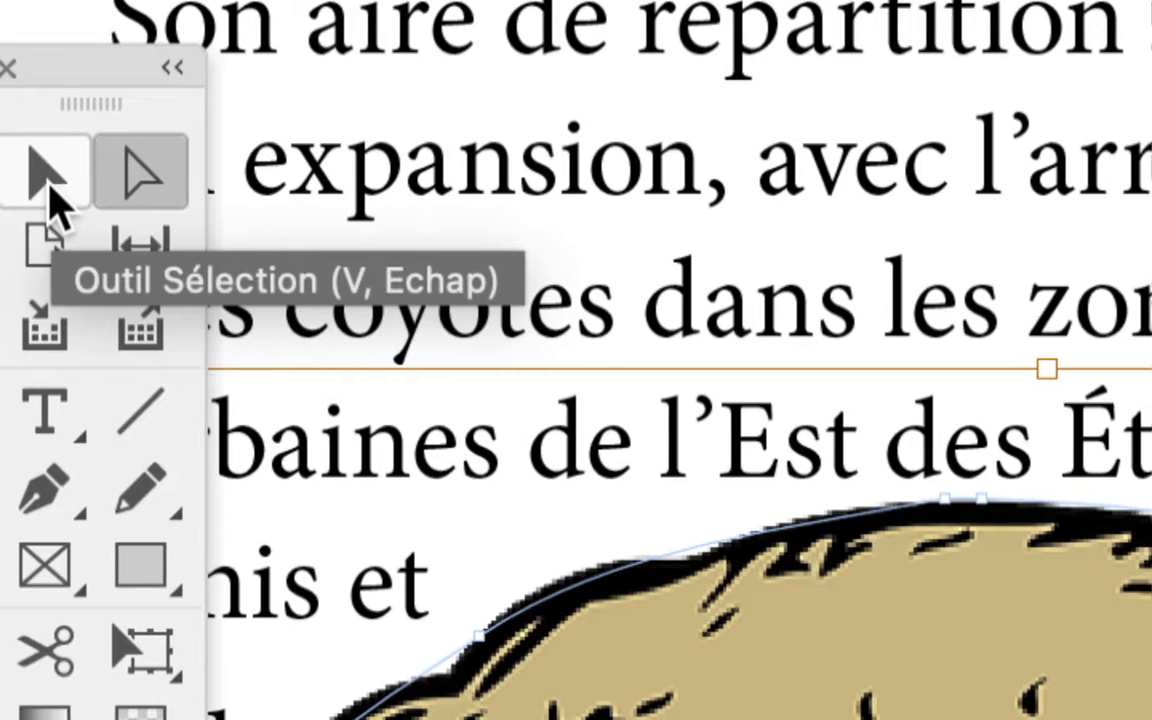
Step: Return to the Selection tool and deselect the coyote to examine how the text follows its outline
left_click(47, 182)
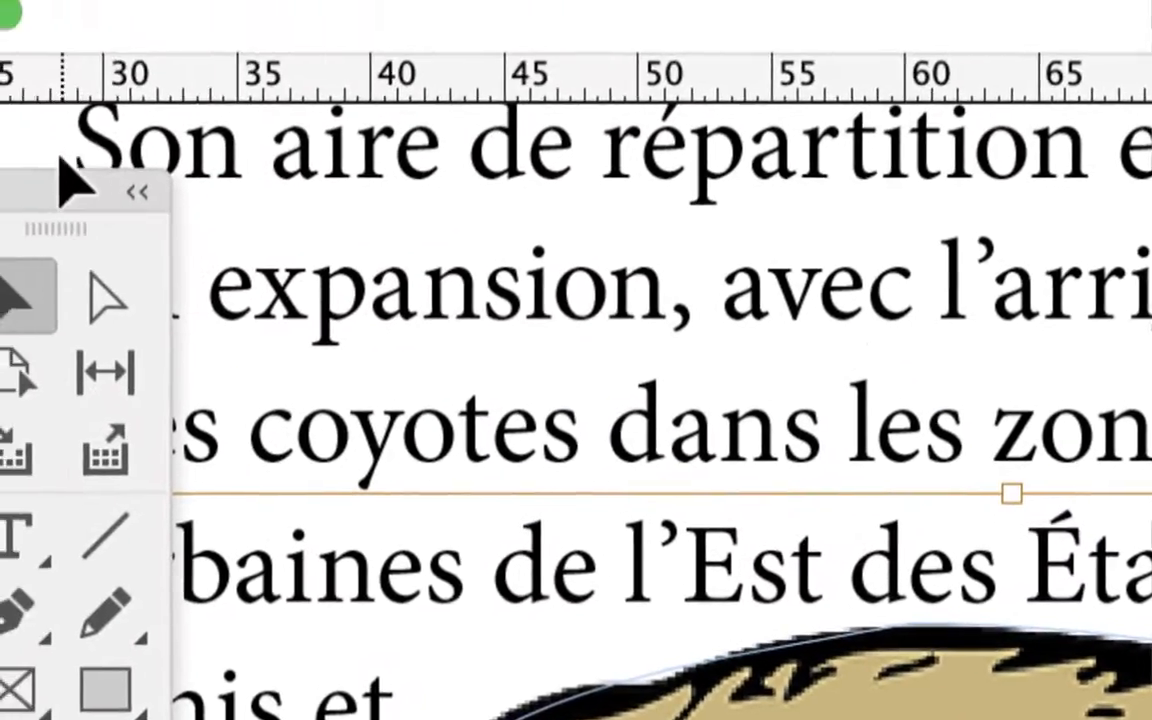
left_click(70, 190)
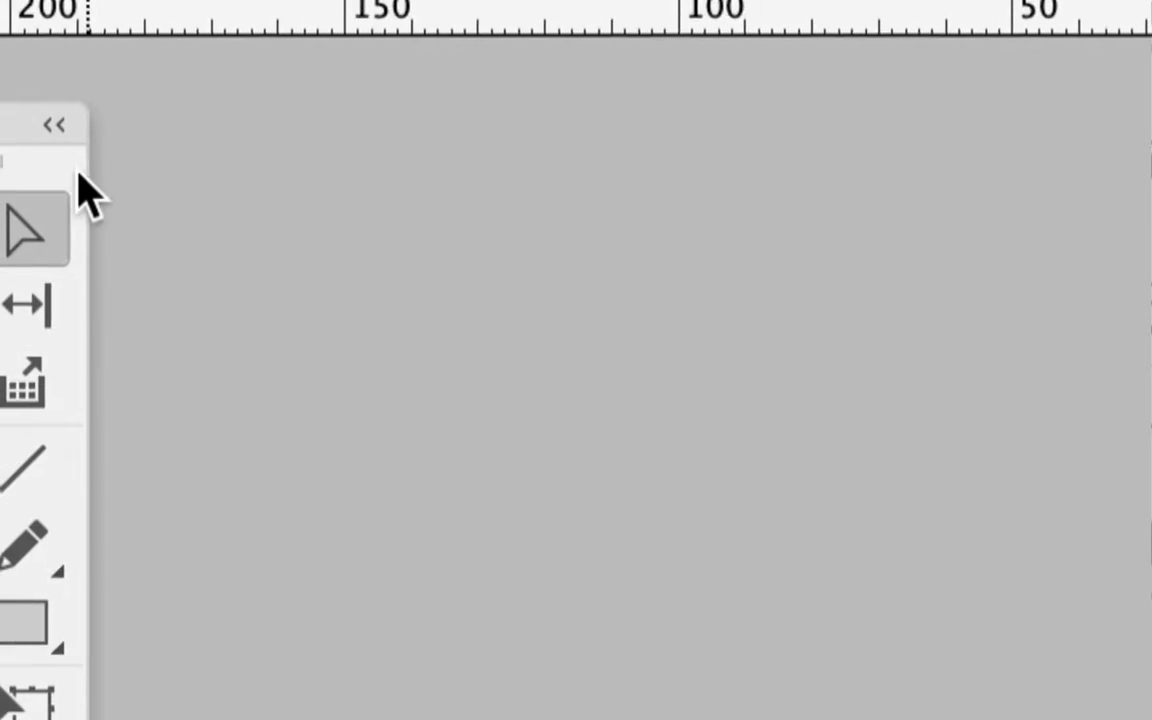
left_click(47, 180)
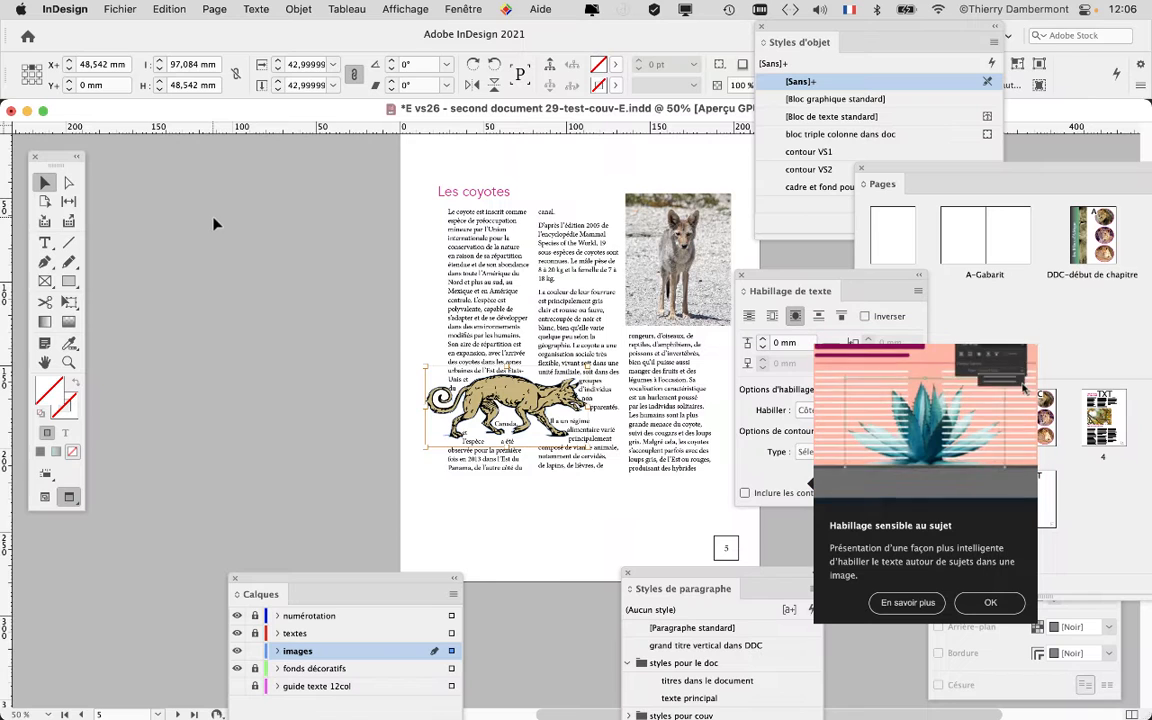
key("super+1")
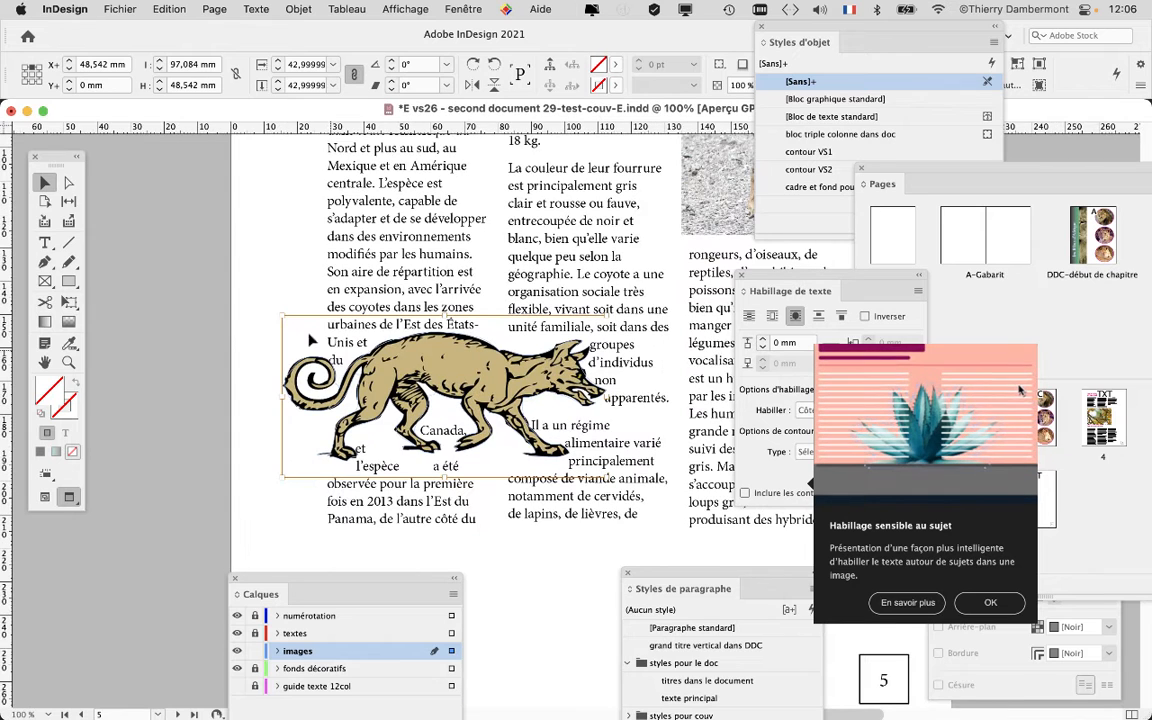
left_click(170, 248)
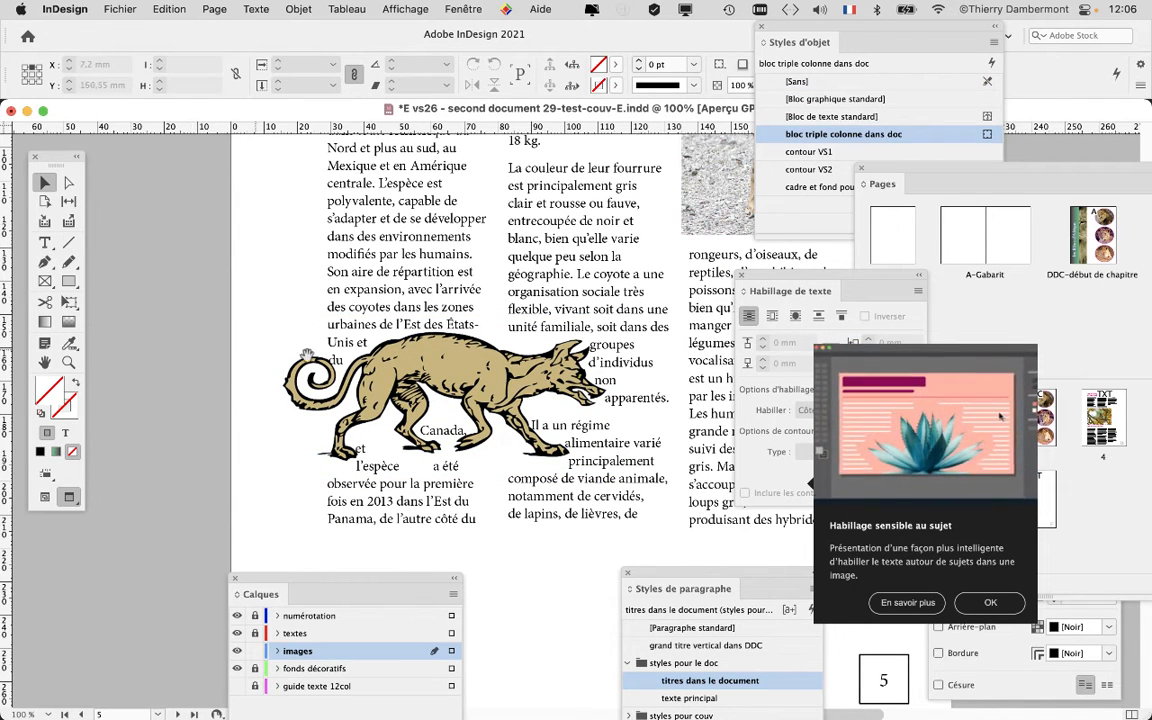
scroll(386, 399, "down", 2)
scroll(386, 399, "right", 2)
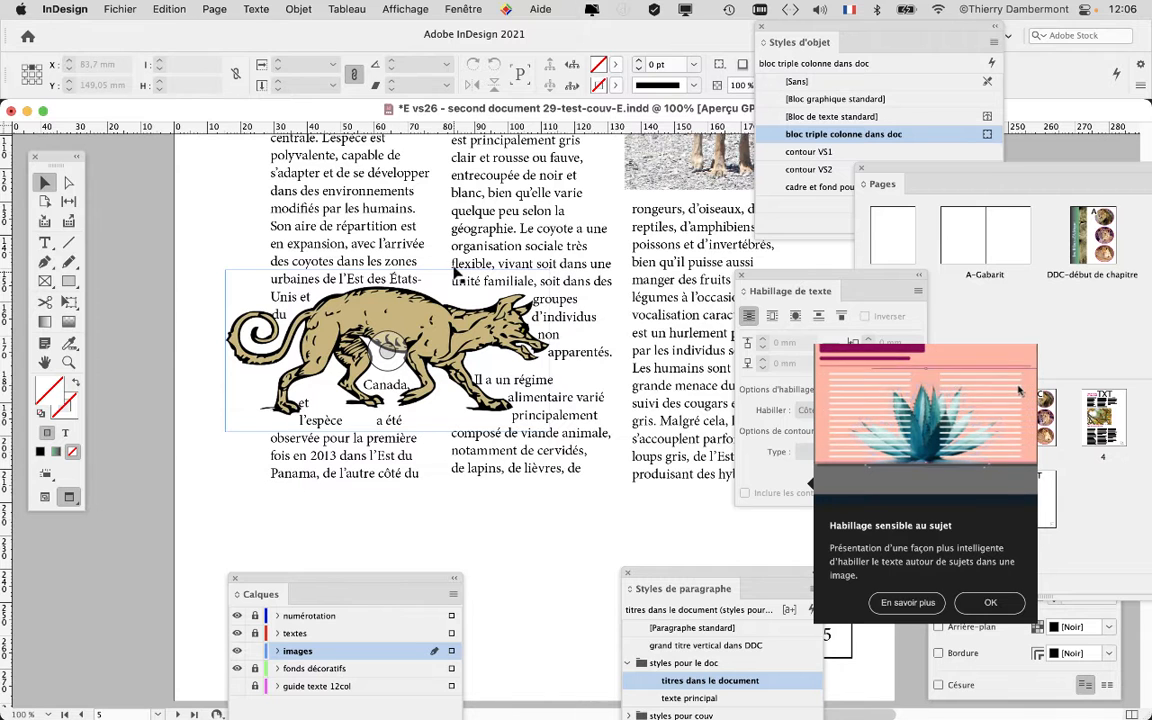
Step: Try to move the coyote image within its frame, down below the text columns
left_click(455, 273)
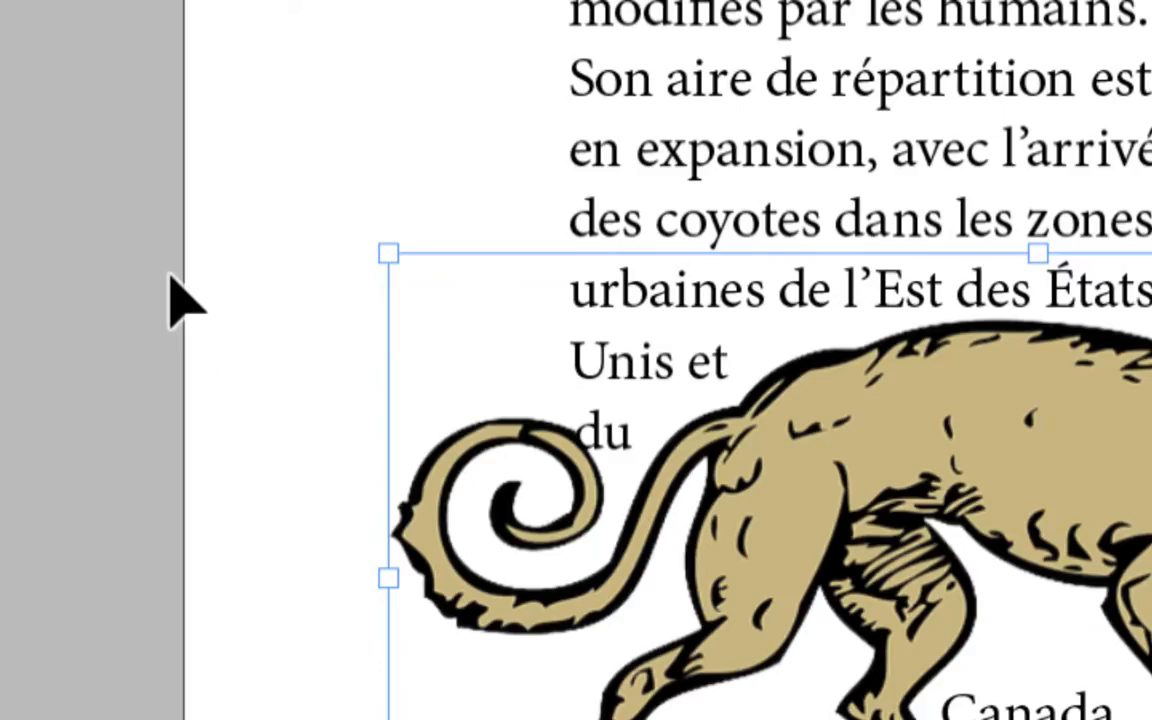
left_click(170, 277)
double_click(779, 416)
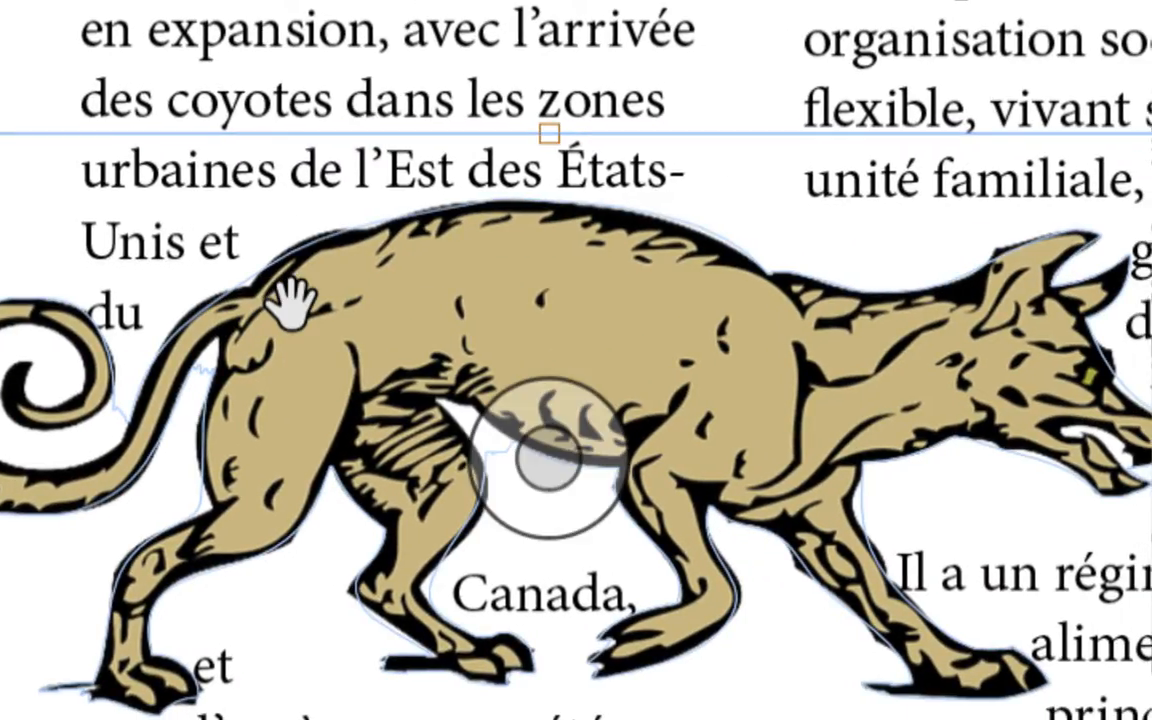
left_click_drag(291, 303, 135, 719)
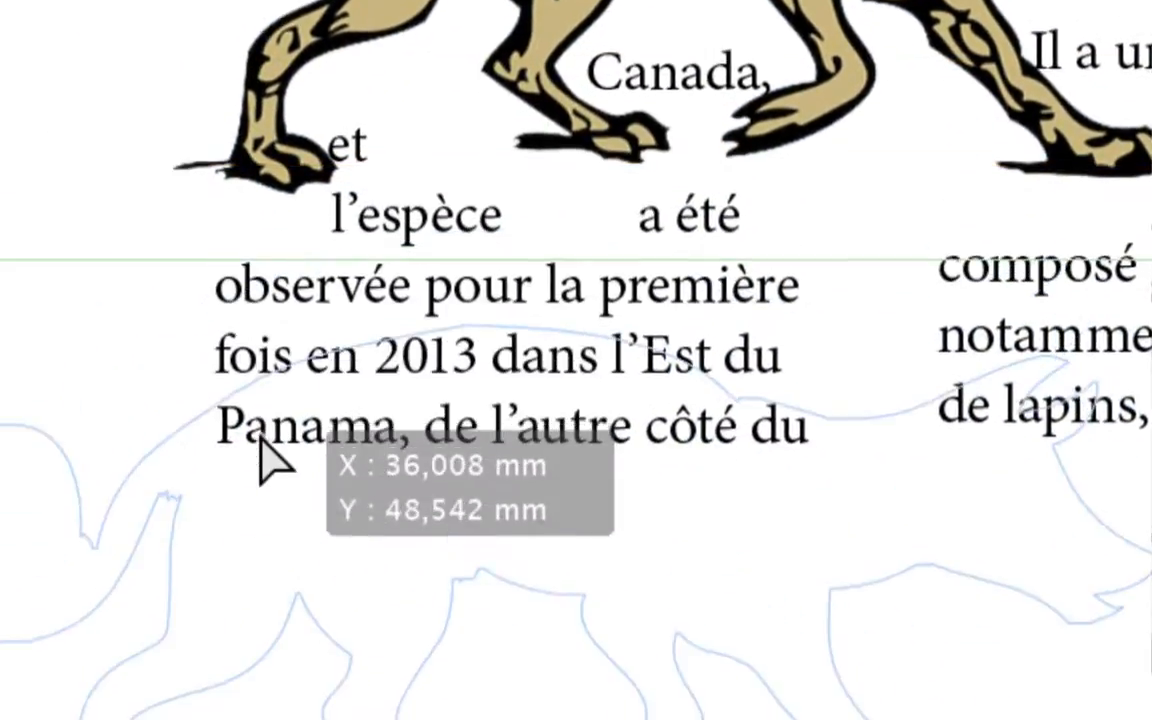
left_click_drag(265, 462, 300, 719)
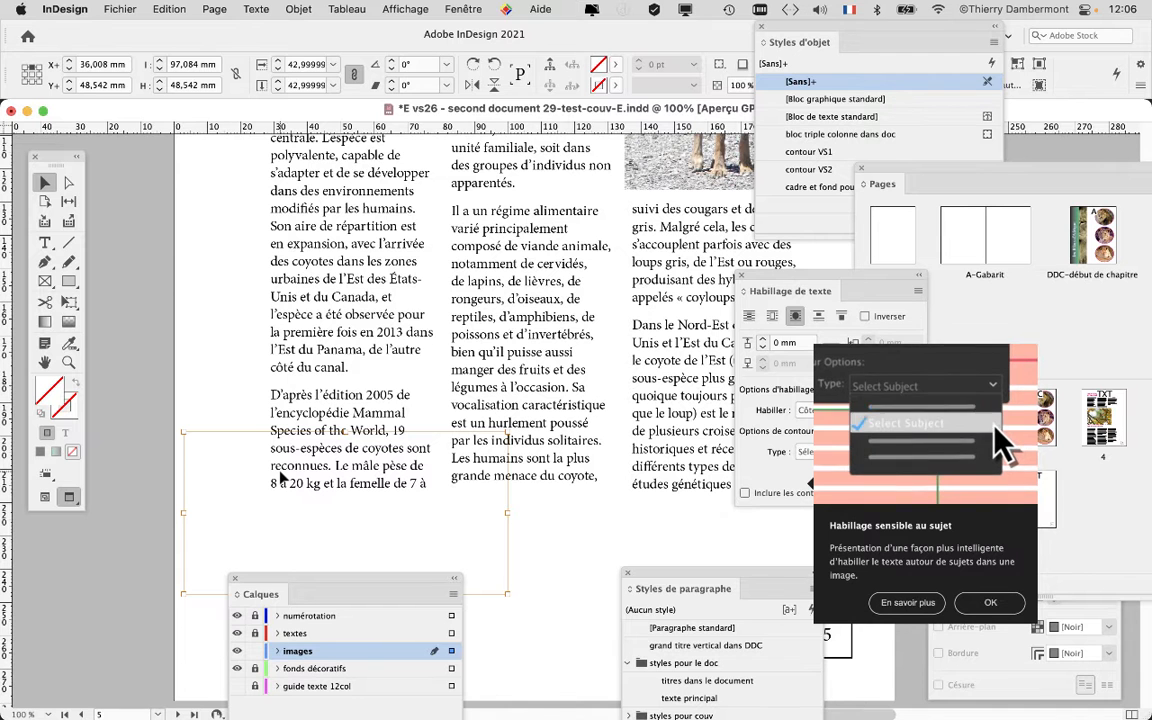
Step: Switch the page to Normal screen mode and undo the shift of the coyote image inside its frame
left_click(44, 499)
key("super+z")
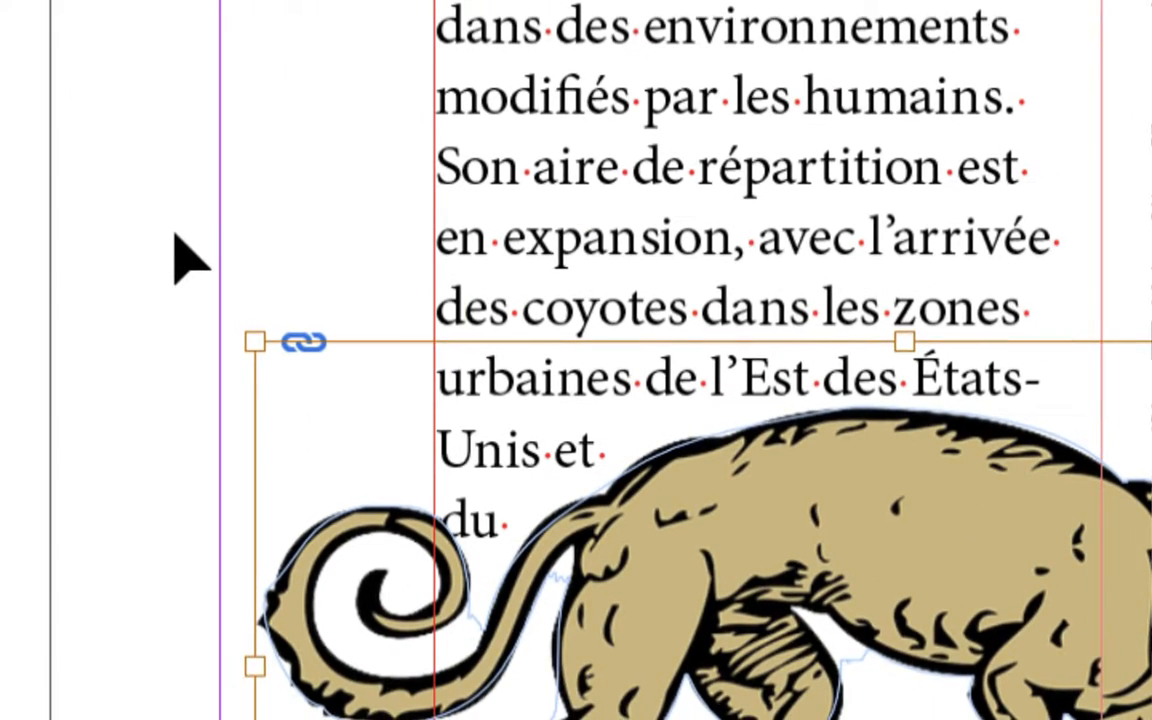
left_click(736, 487)
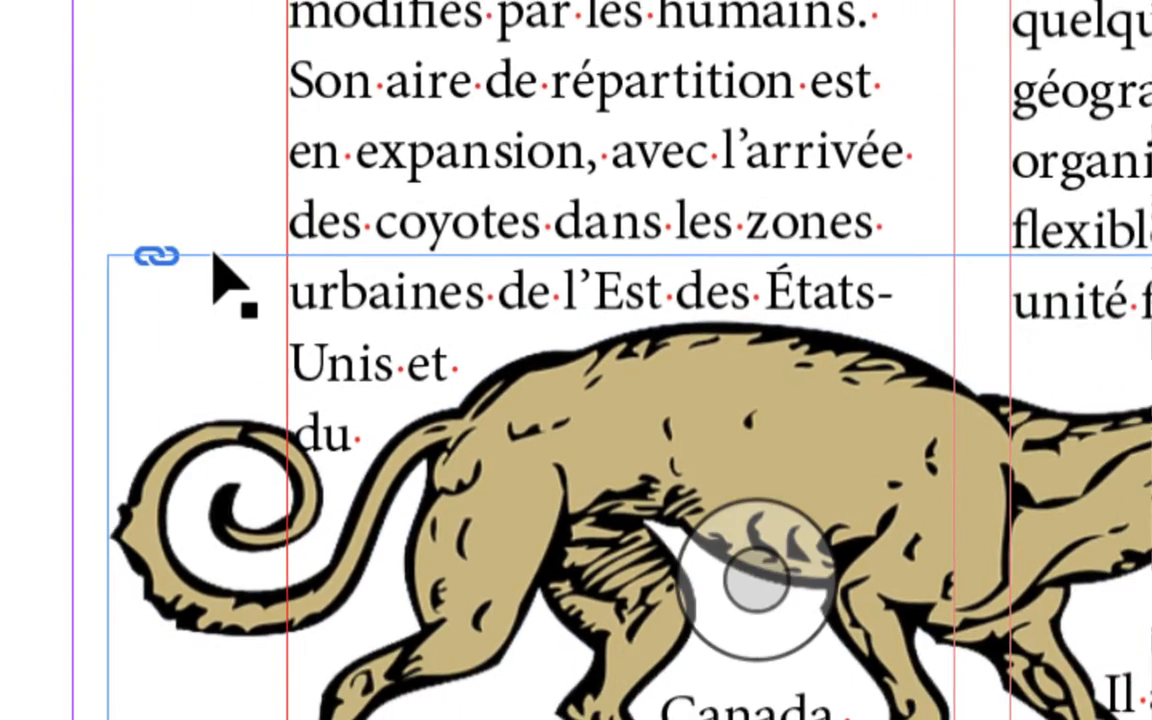
Step: Move the whole coyote frame down and outward to about X 51 mm, Y 186.5 mm
left_click(213, 258)
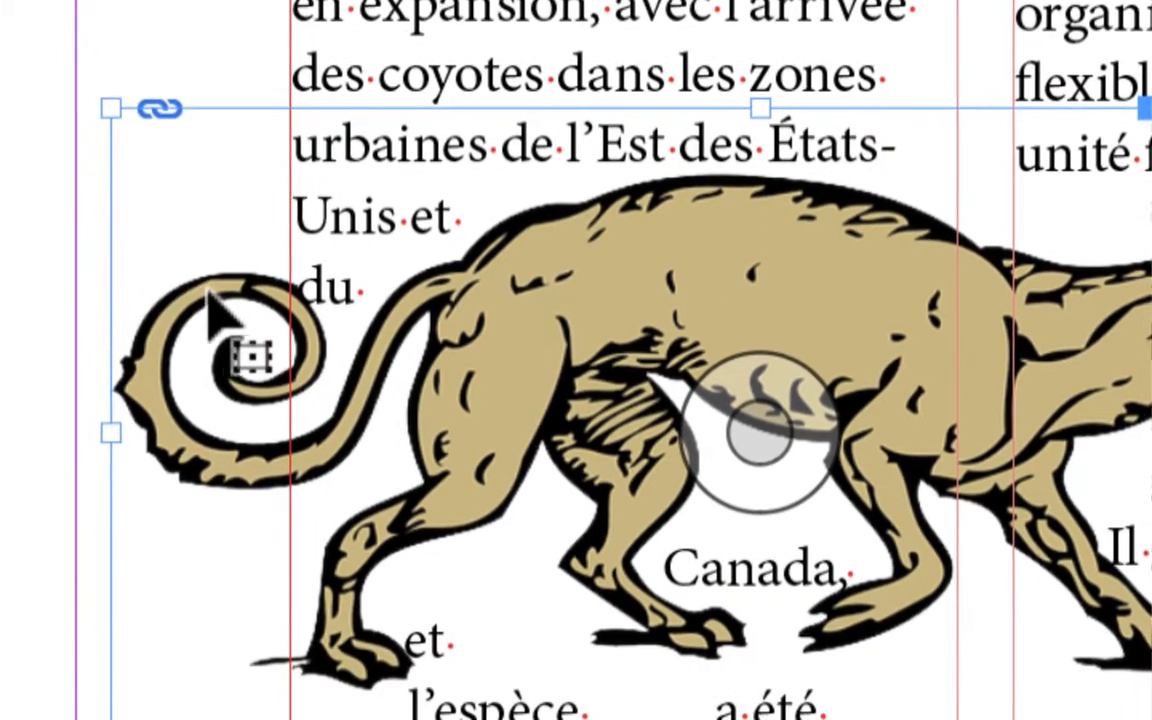
left_click_drag(207, 292, 194, 438)
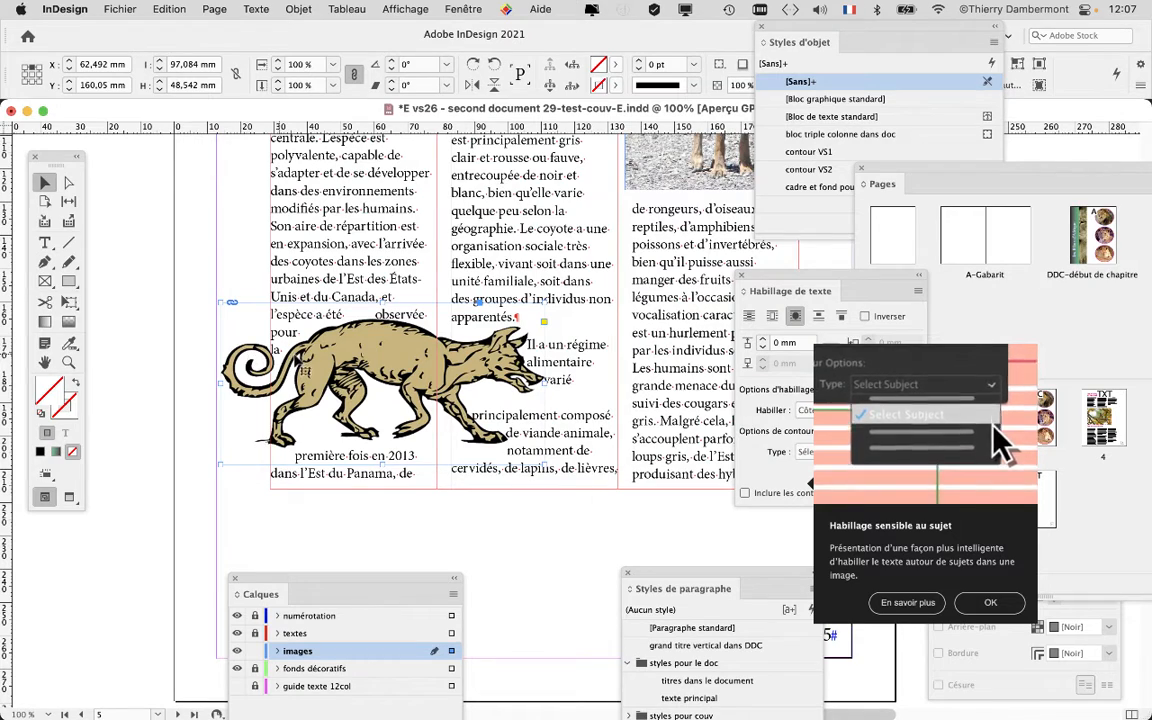
left_click_drag(500, 318, 417, 630)
left_click_drag(300, 435, 351, 442)
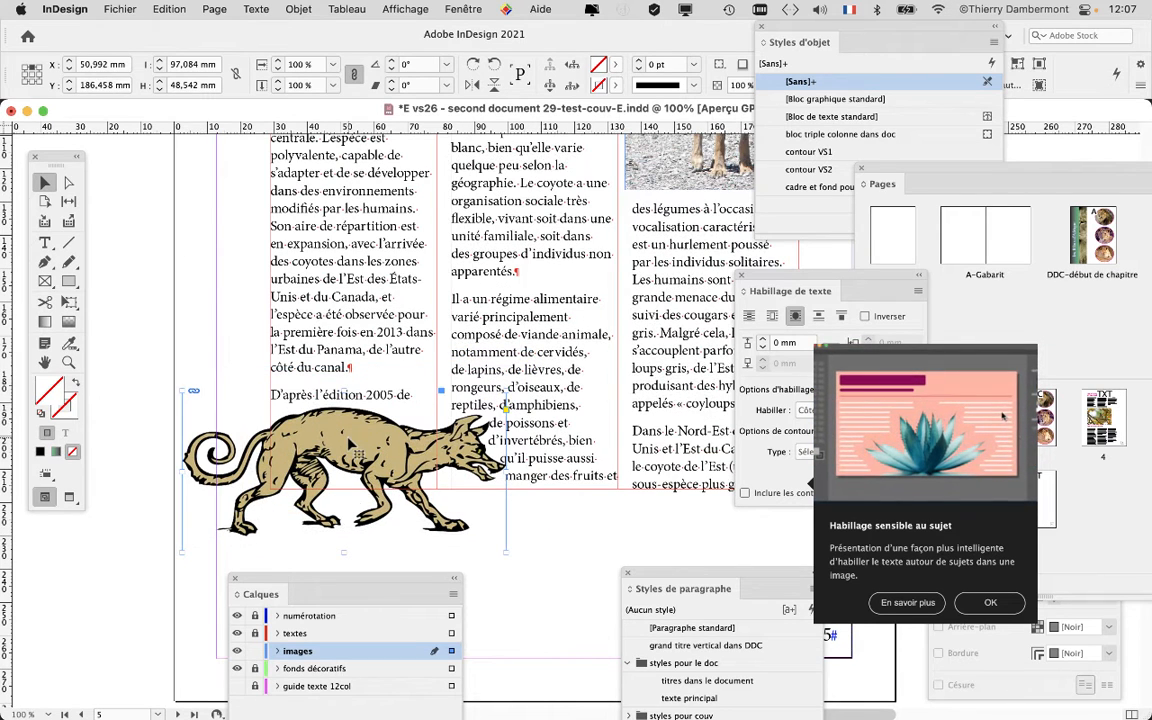
Step: Set the text wrap offset around the coyote to 3 mm
left_click_drag(806, 278, 620, 351)
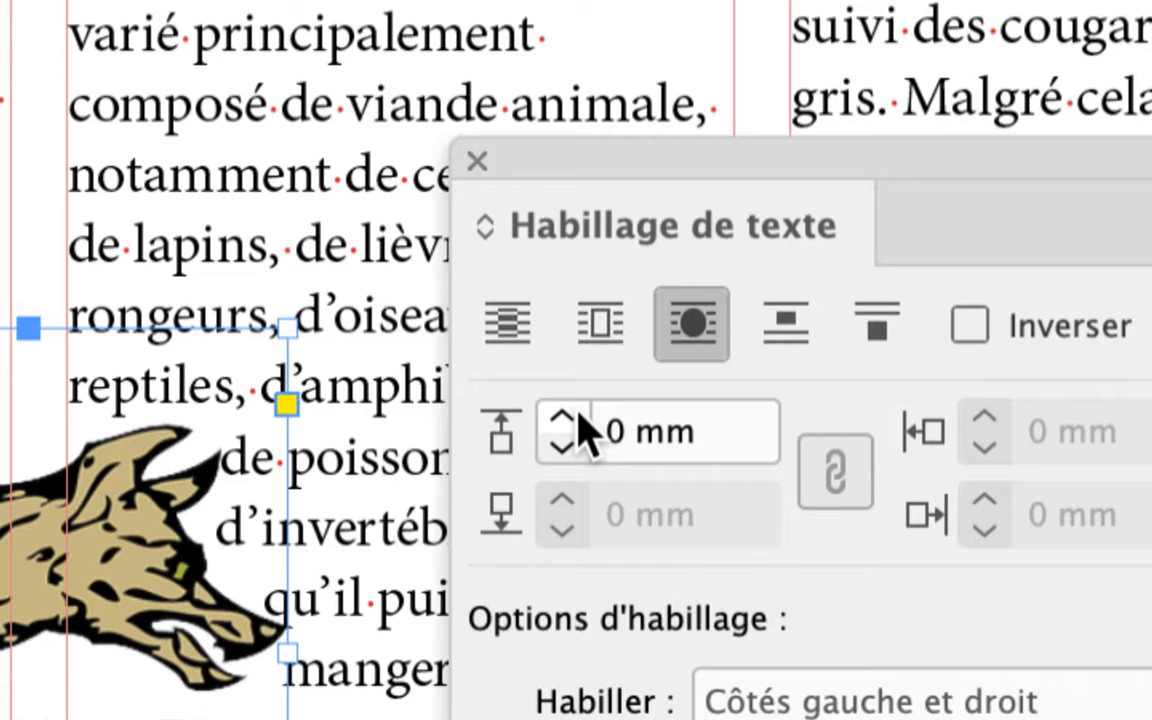
left_click(566, 419)
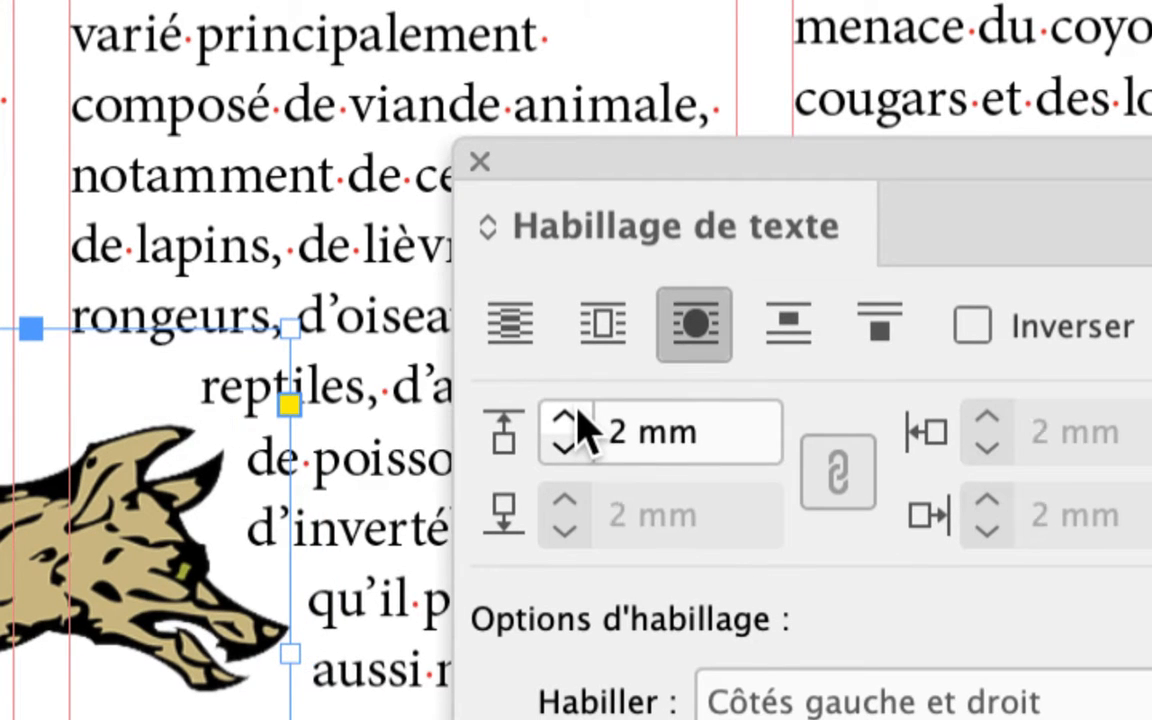
left_click(578, 410)
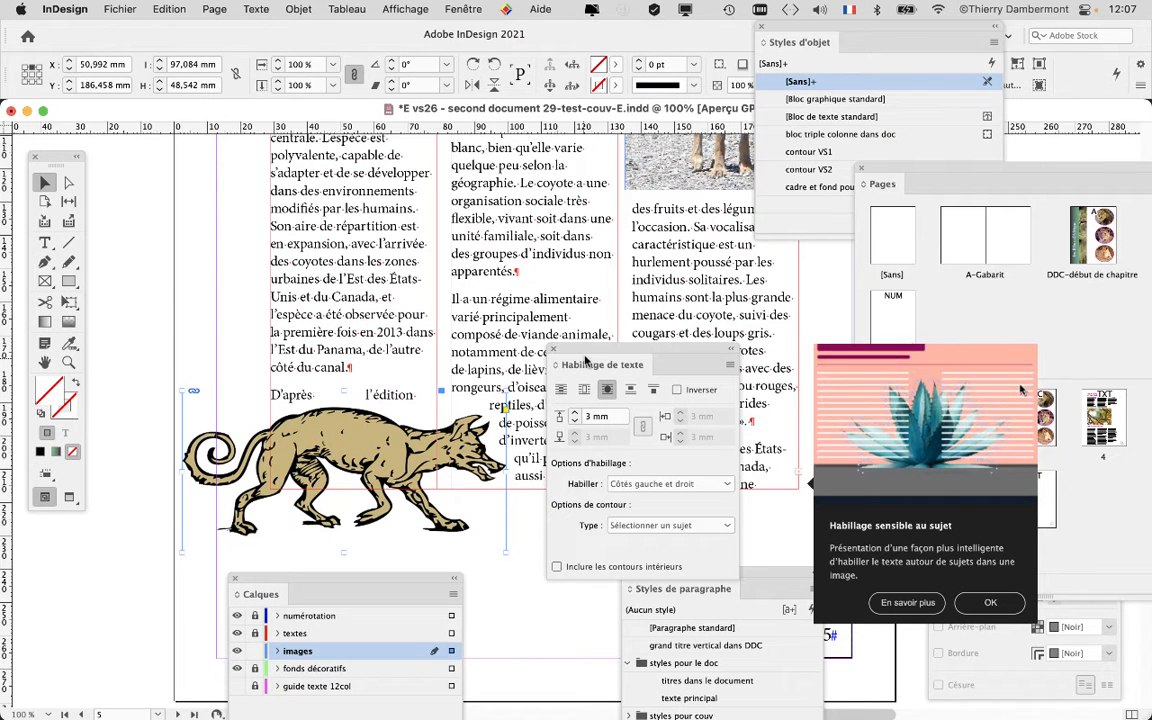
left_click_drag(565, 362, 725, 410)
Step: Move the coyote frame to about X 61 mm, Y 183 mm and dismiss the subject-aware wrap tip
left_click_drag(330, 450, 379, 421)
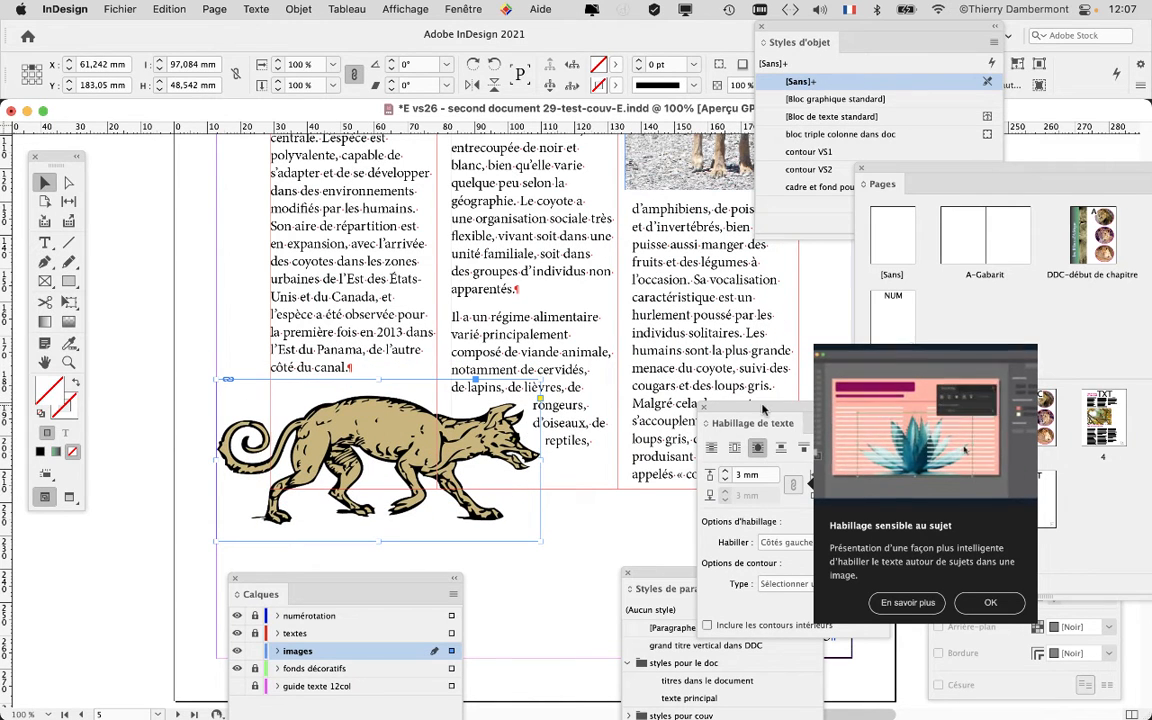
left_click_drag(763, 410, 667, 249)
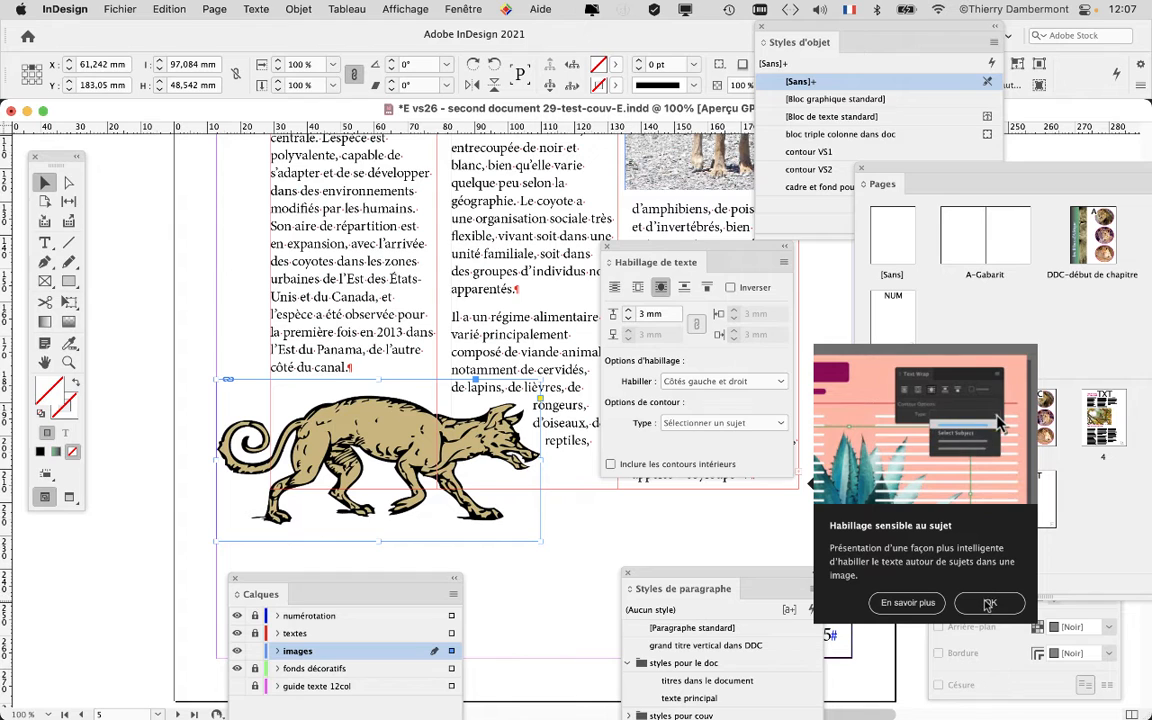
left_click(976, 604)
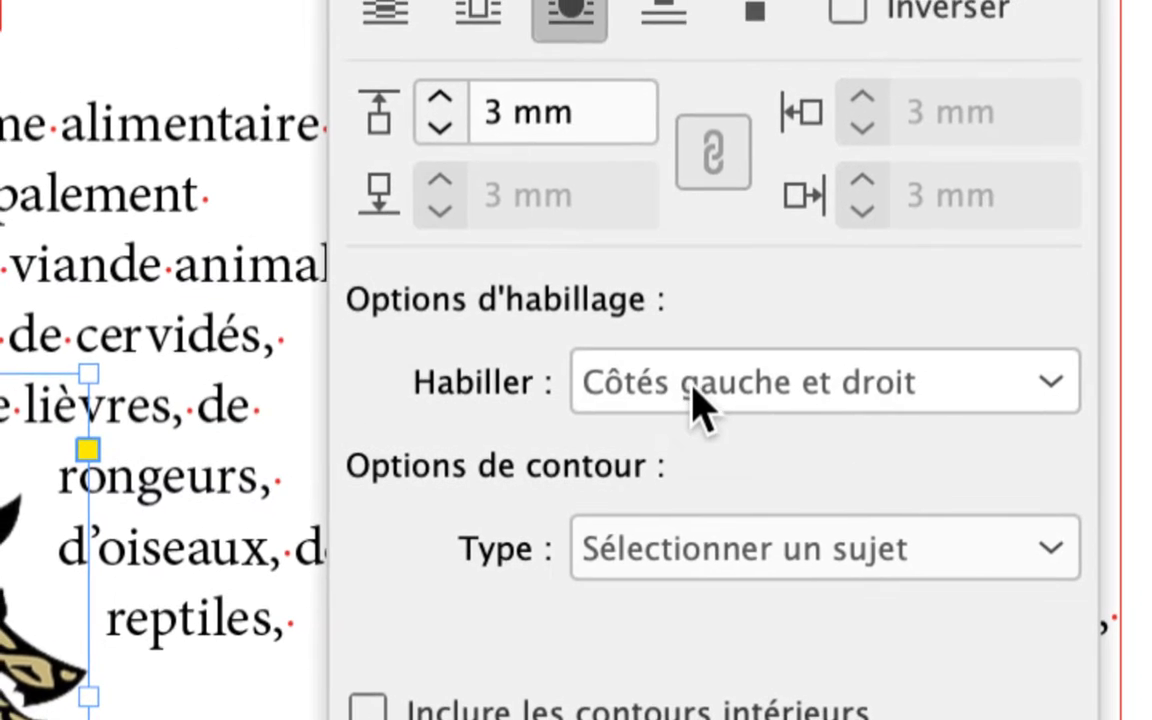
Step: Set the wrap side option to Plus grande zone and move the coyote frame to about X 44 mm, Y 176 mm
left_click(693, 395)
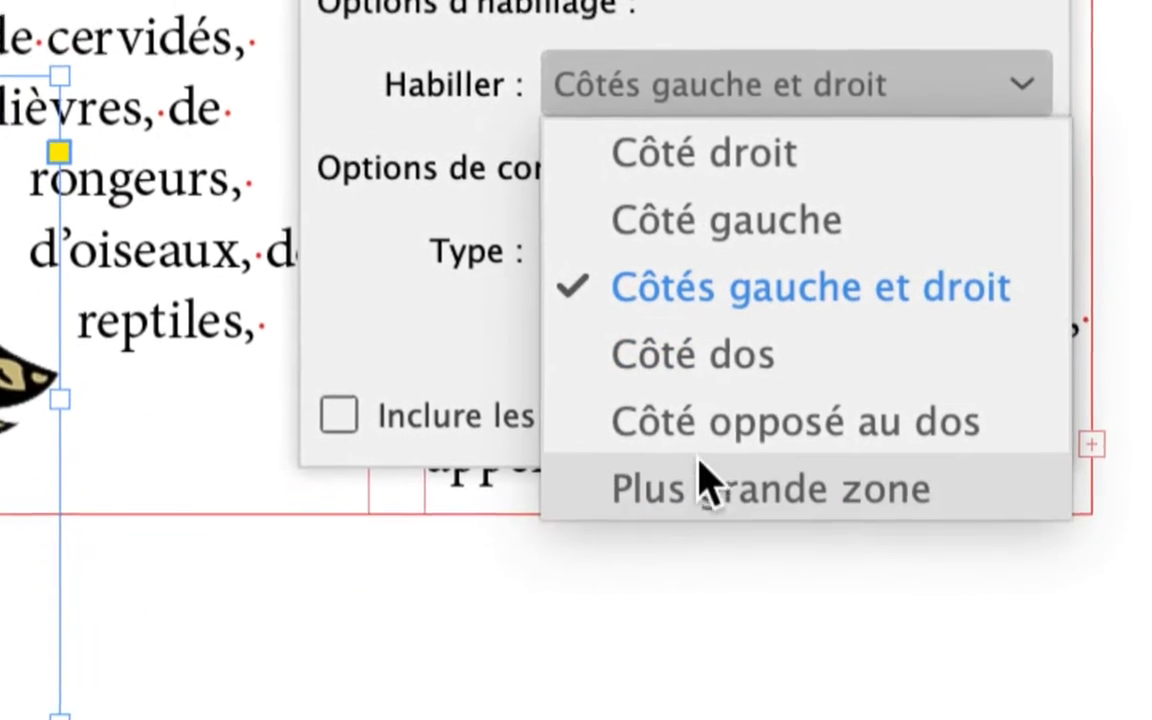
left_click(700, 478)
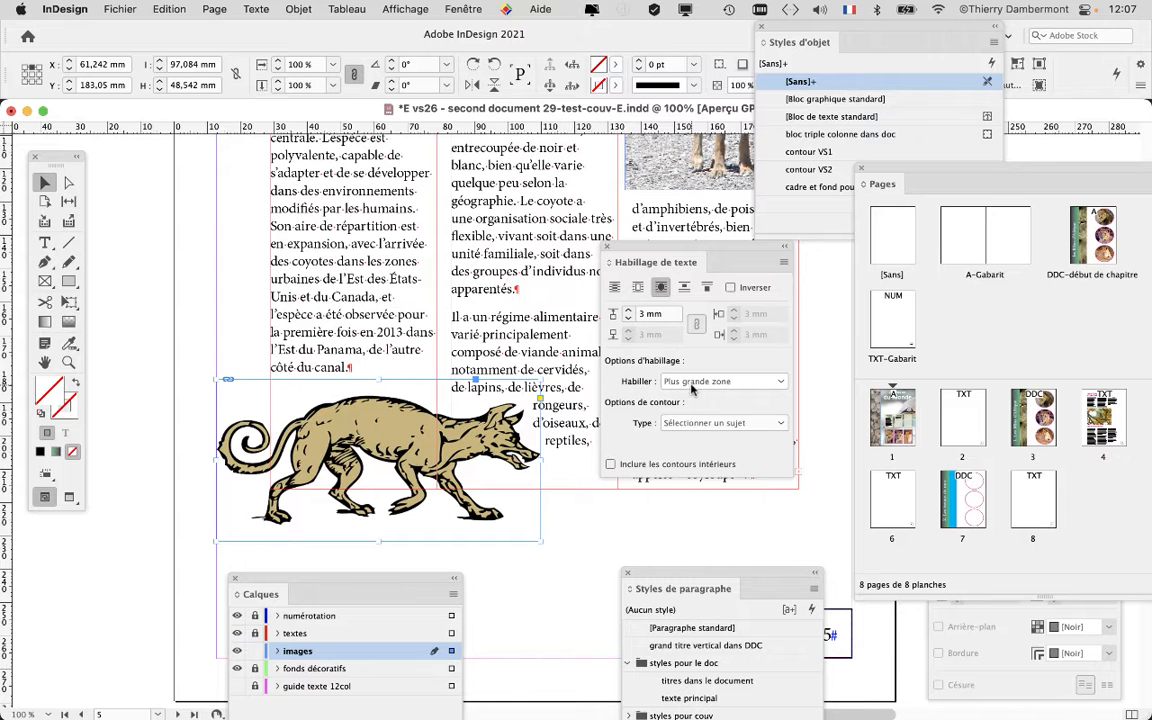
left_click_drag(455, 445, 347, 413)
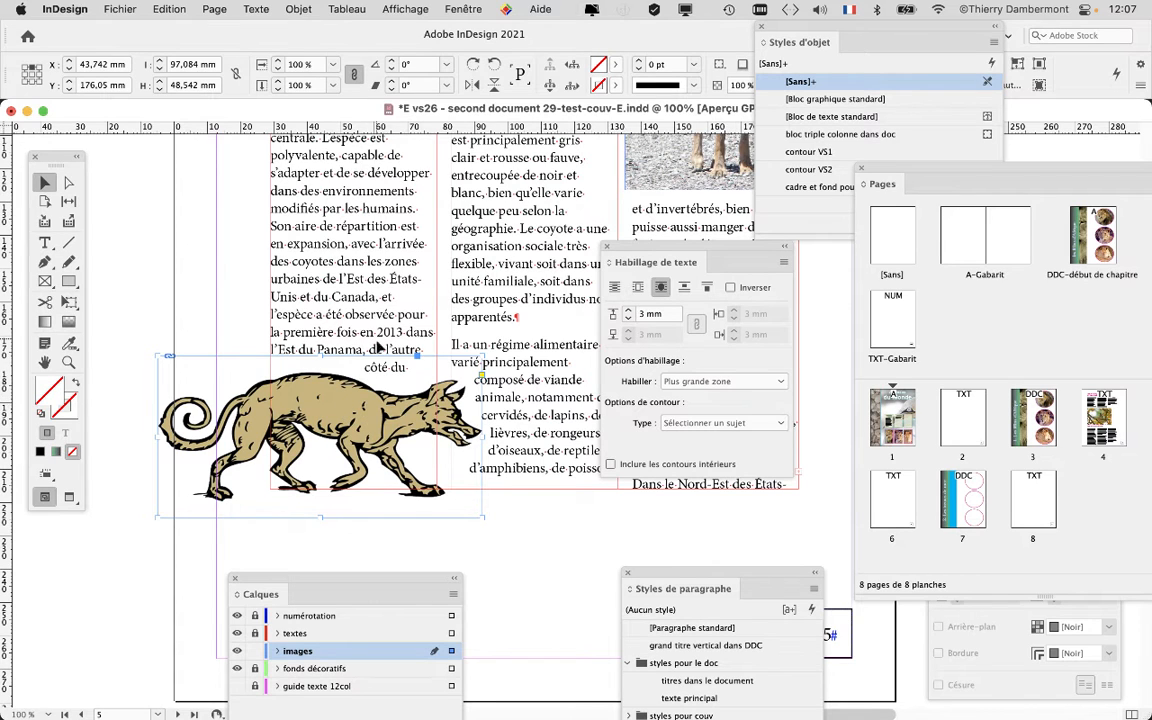
Step: Try the Côtés gauche et droit wrap side on the coyote and return it to Plus grande zone
left_click(672, 382)
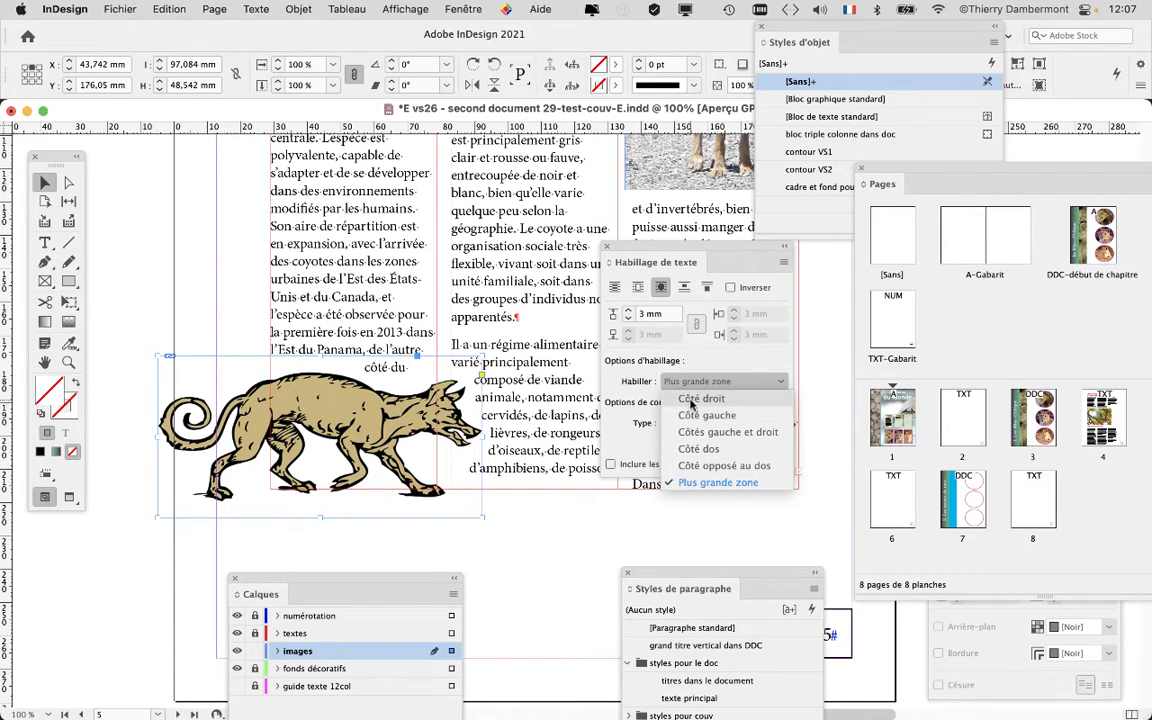
left_click(706, 432)
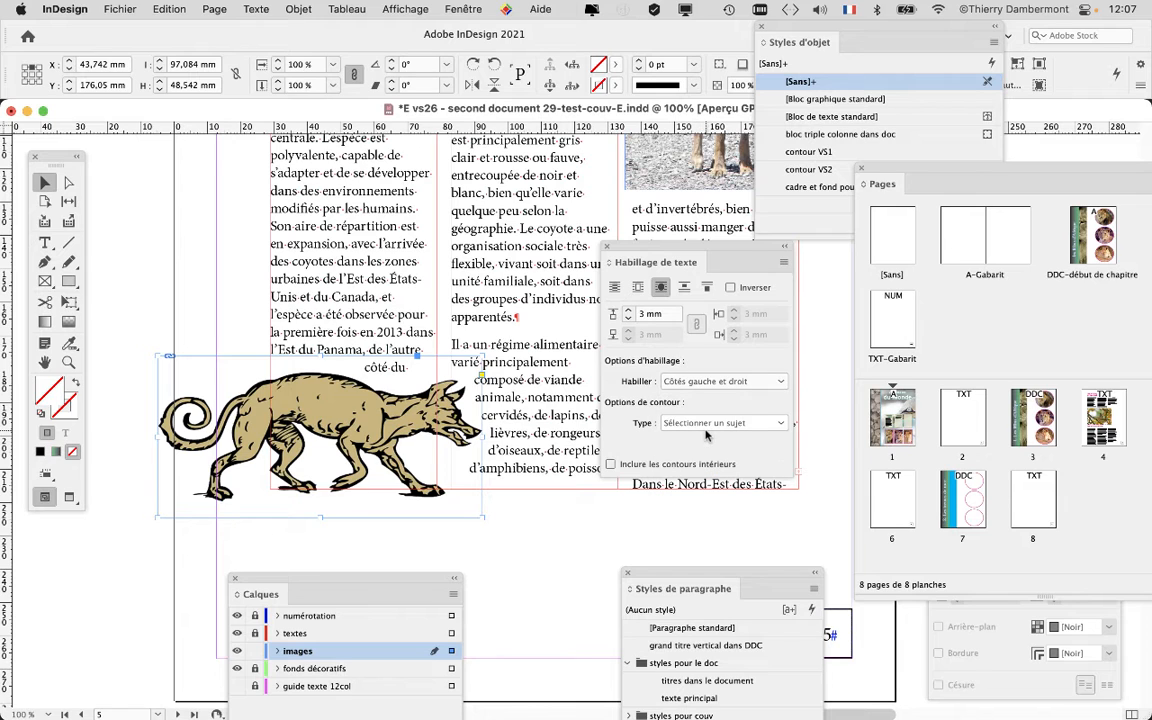
left_click(705, 382)
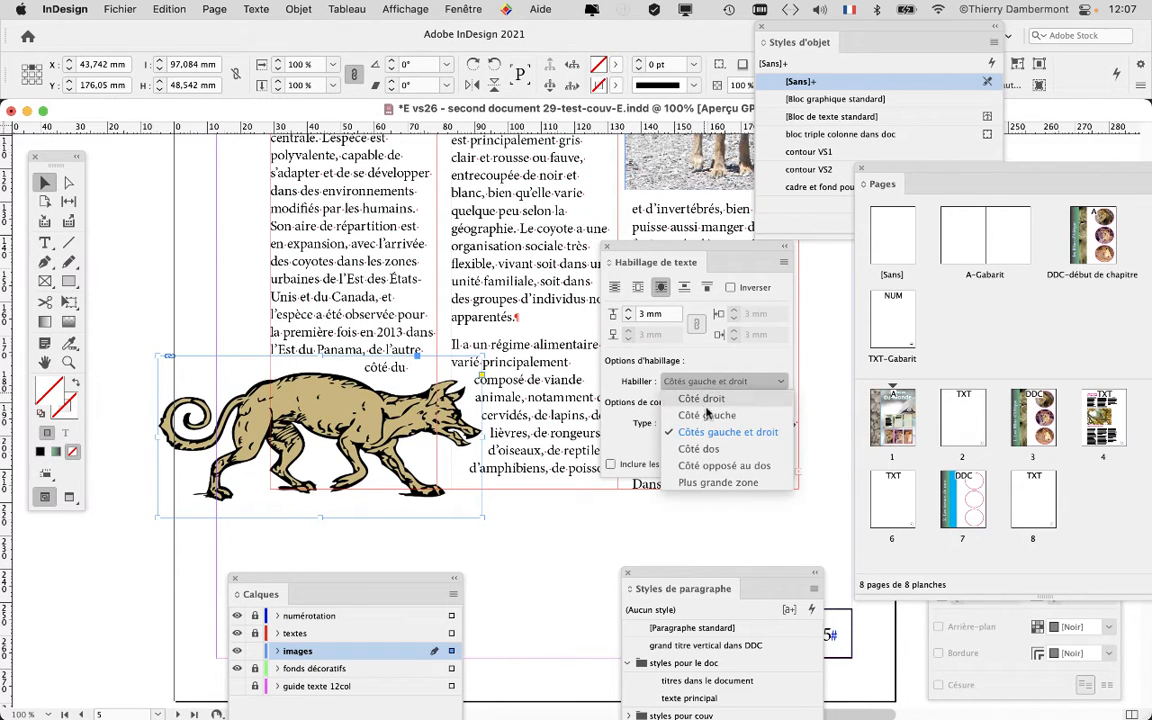
left_click(716, 484)
Step: Move the text wrap options away from the third column, deselect the coyote and switch to the preview display
left_click_drag(665, 258, 744, 319)
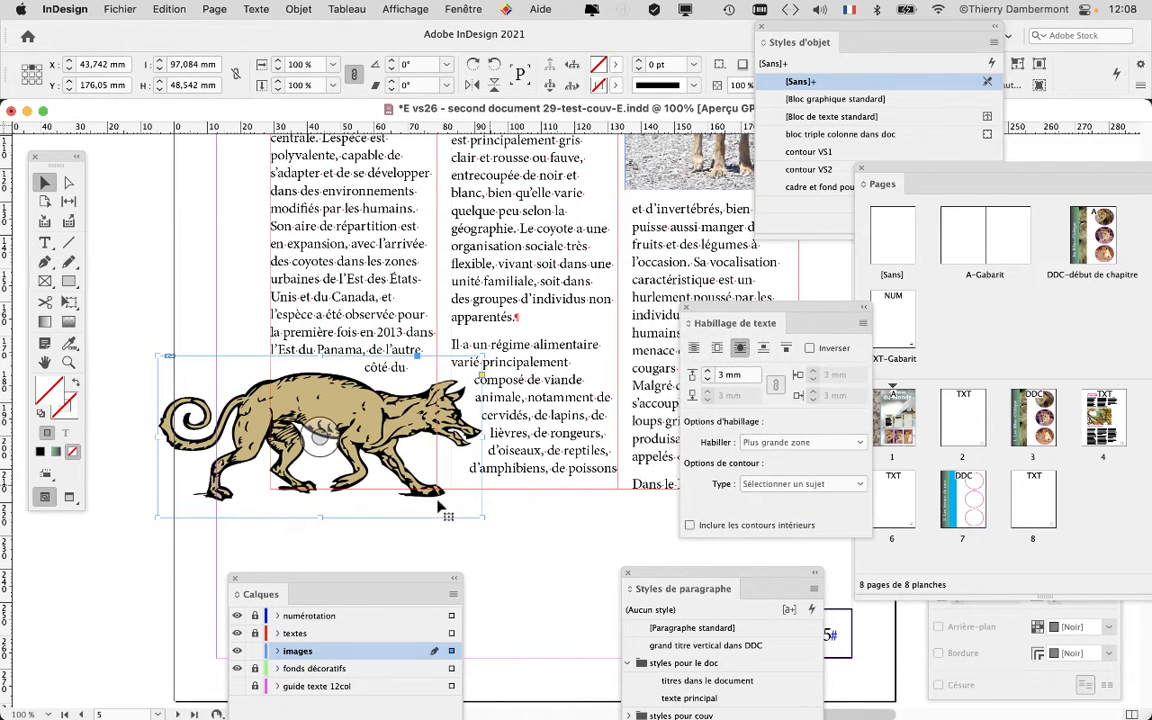
left_click(583, 557)
key("w")
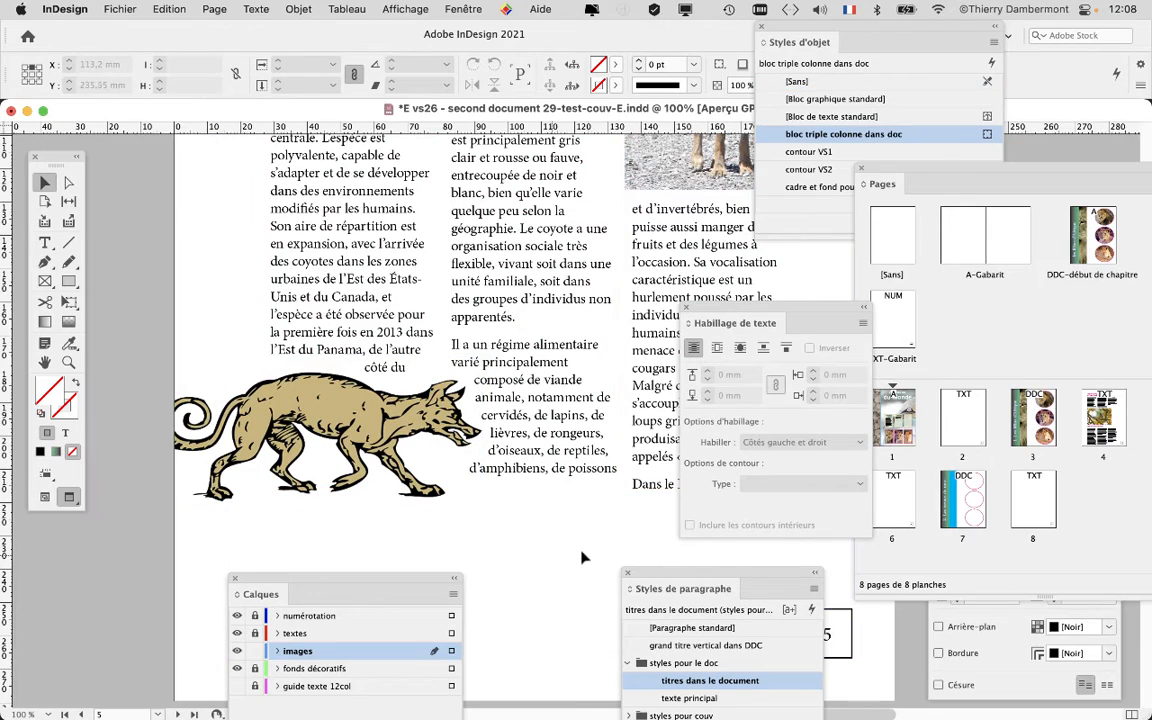
key("super+minus")
left_click_drag(568, 531, 418, 499)
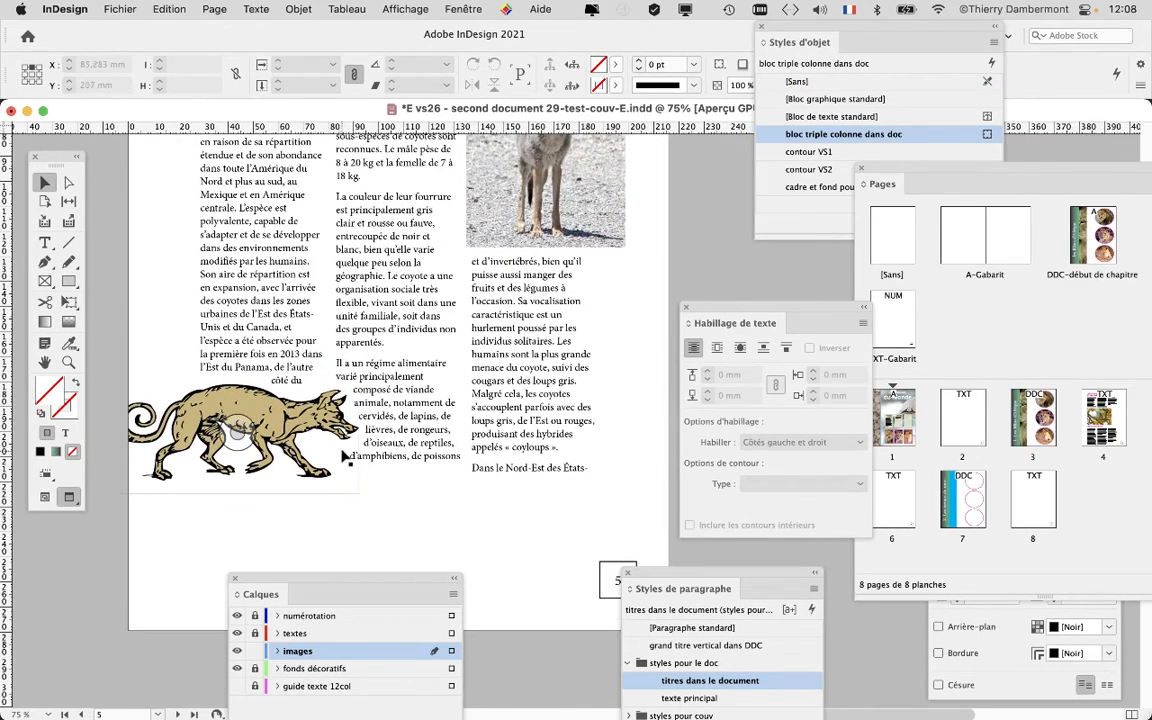
Step: Move the coyote frame between the second and third columns, to about X 99.5 mm, Y 181.6 mm, and deselect it
left_click(253, 430)
left_click_drag(262, 432, 418, 440)
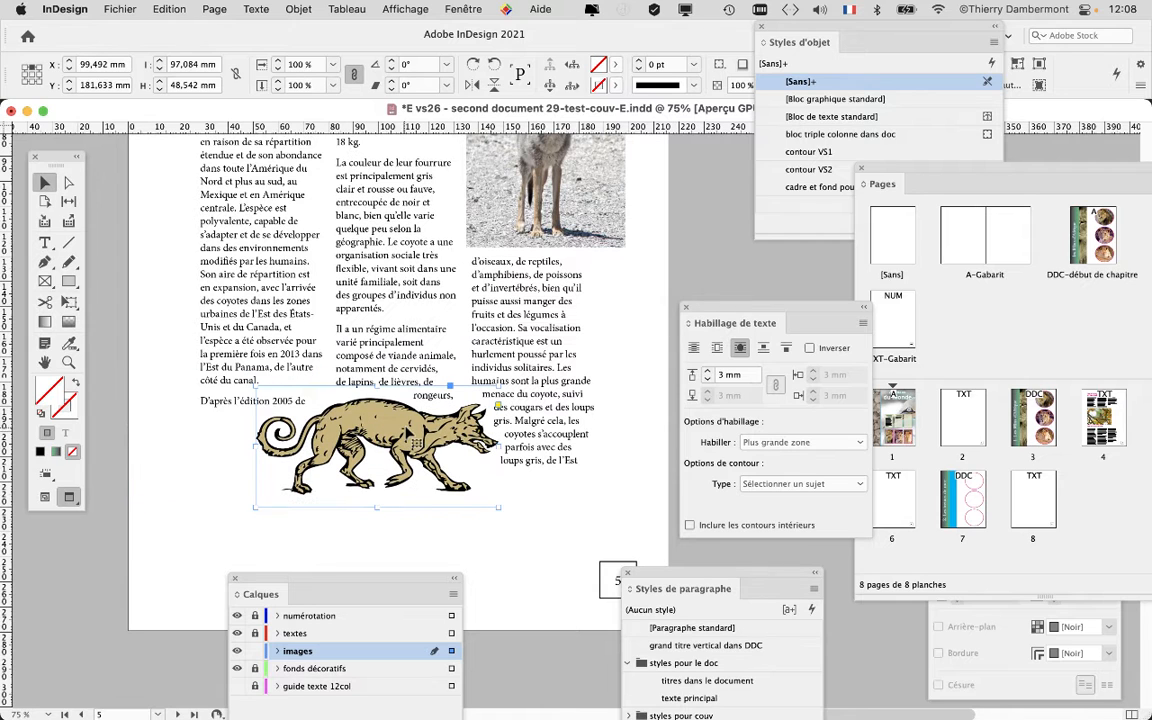
left_click(572, 522)
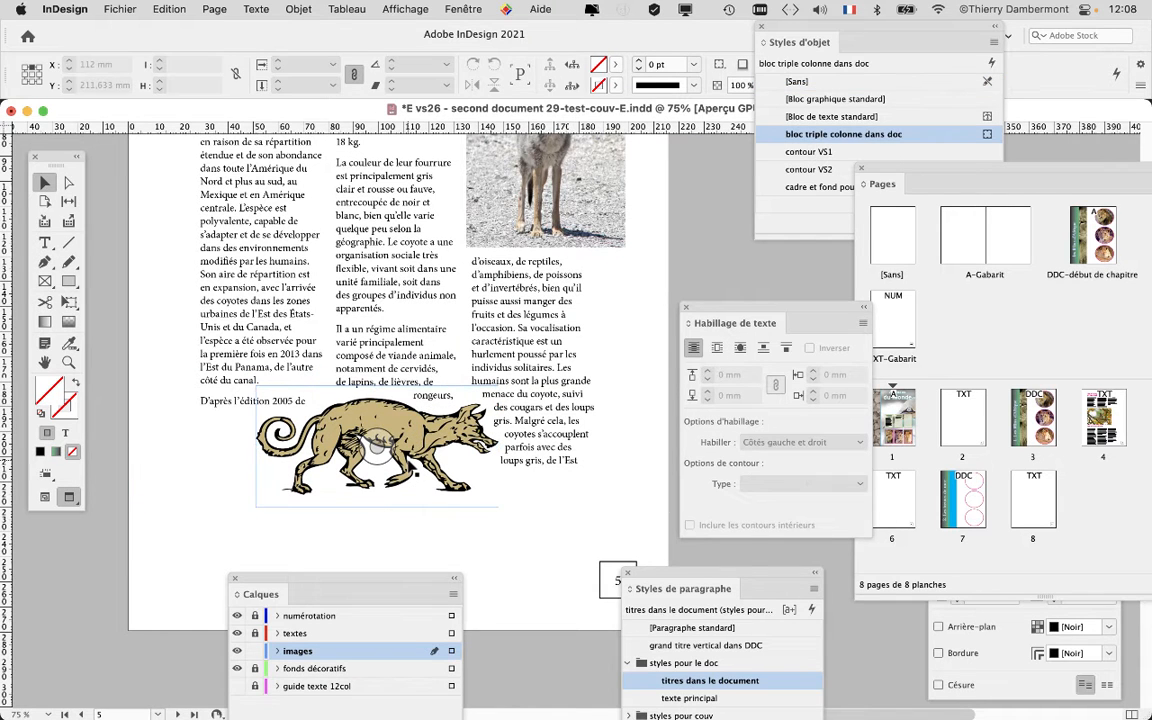
Step: Save the document under the new version name "E vs27 - second document 29-test-couv-E.indd" in the same folder
key("super+equal")
left_click(120, 8)
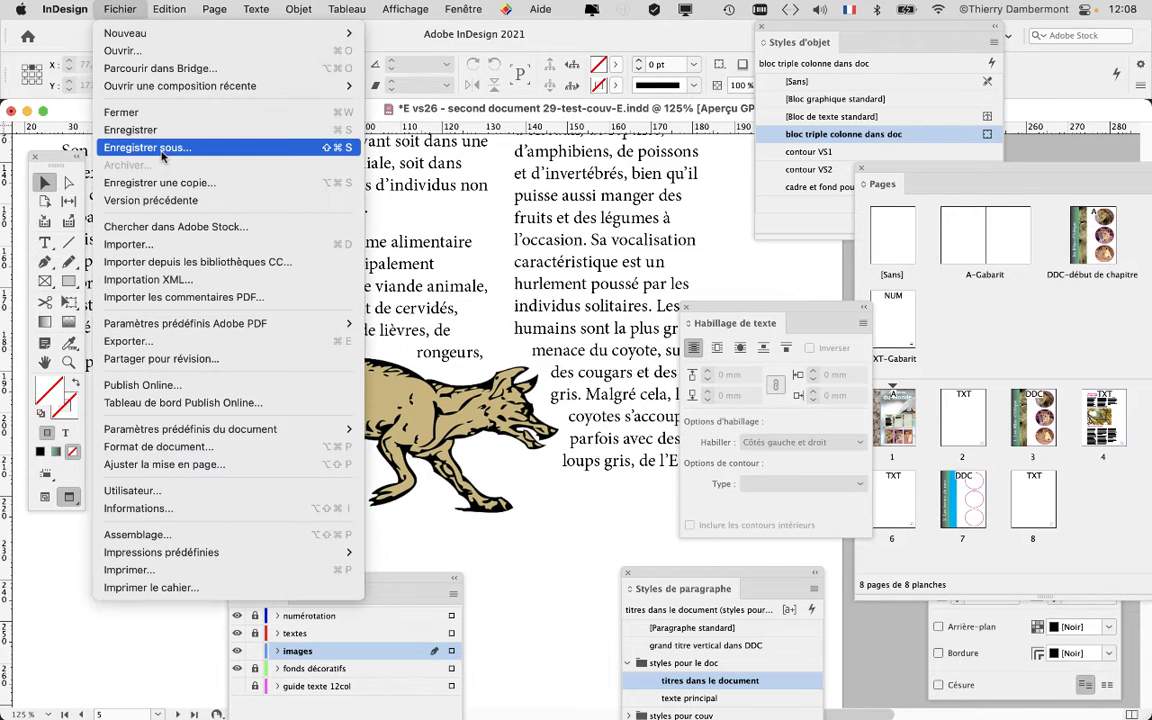
left_click(148, 144)
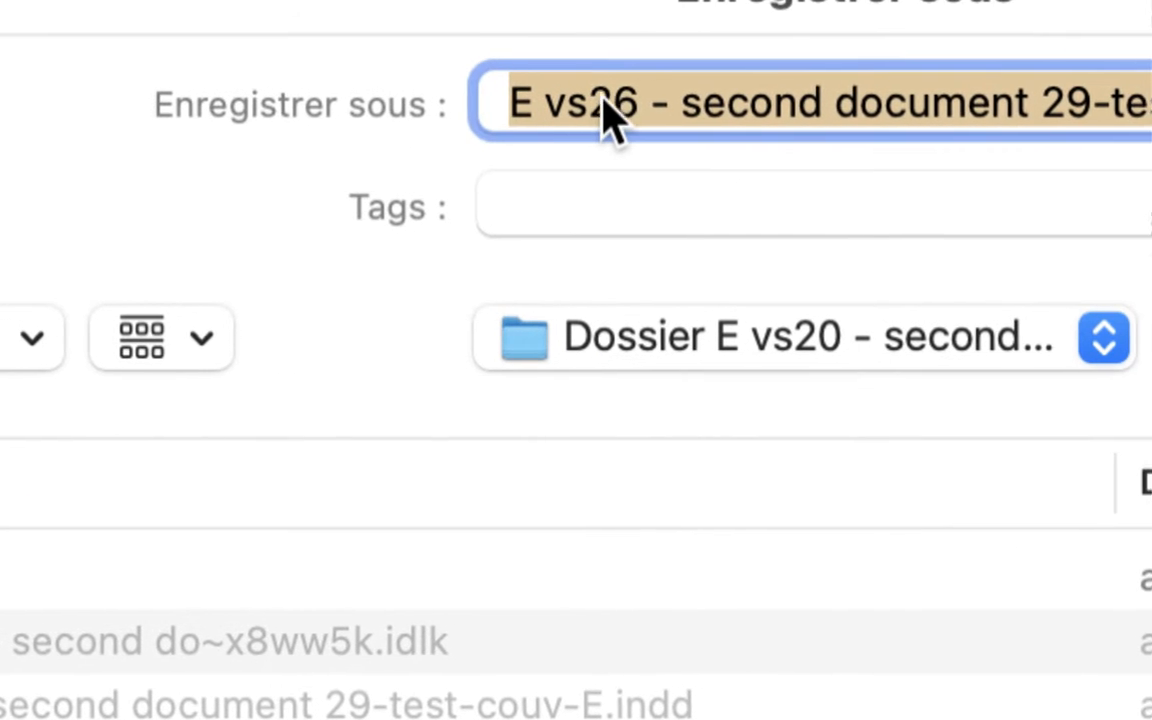
left_click(637, 93)
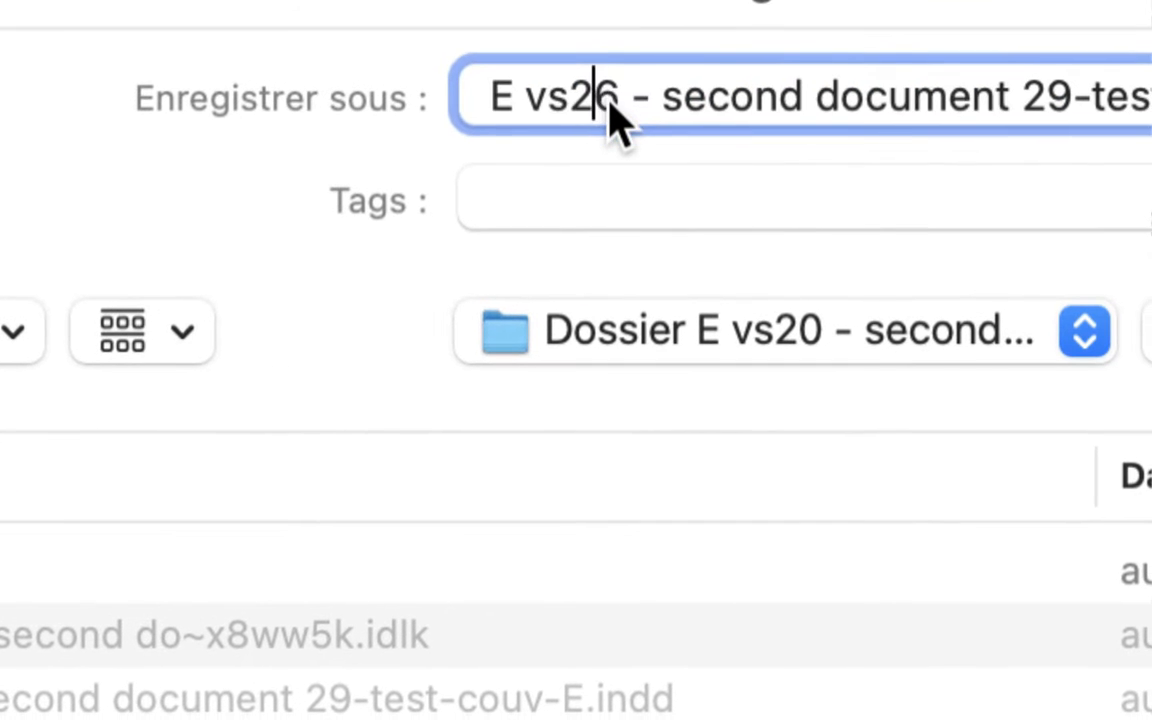
key("shift+Right")
type("7")
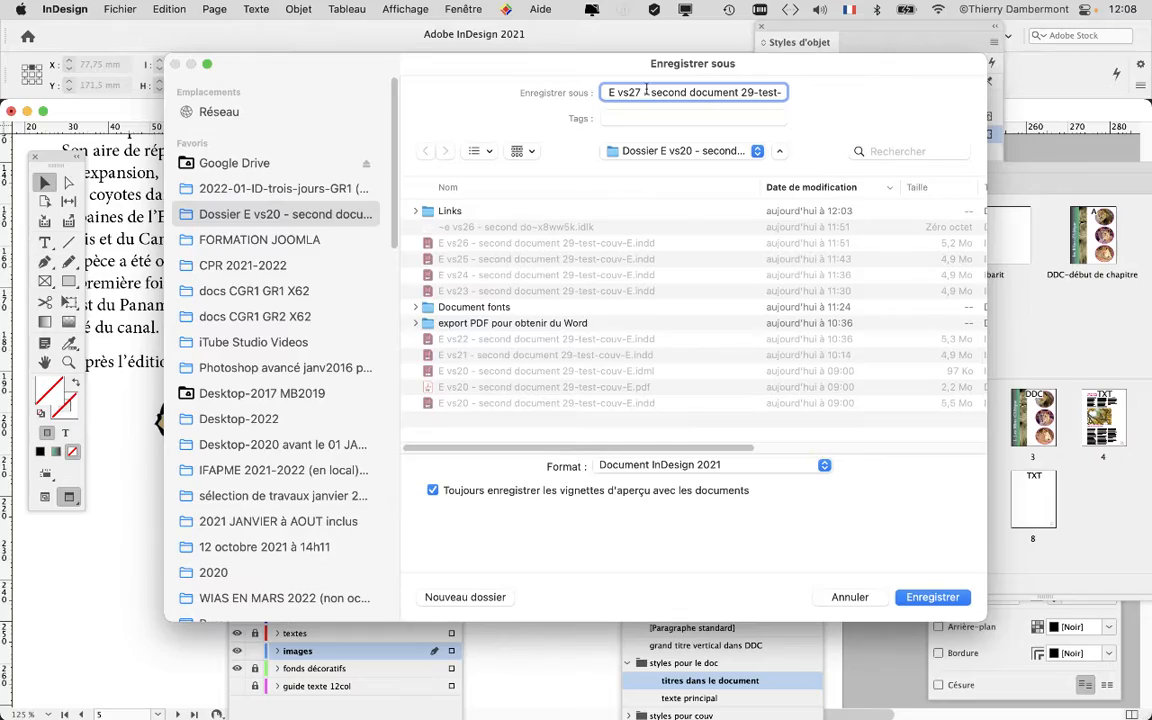
left_click(950, 596)
Step: Scale the coyote down proportionally with the Free Transform tool to about 32 × 16 mm
scroll(332, 366, "down", 2)
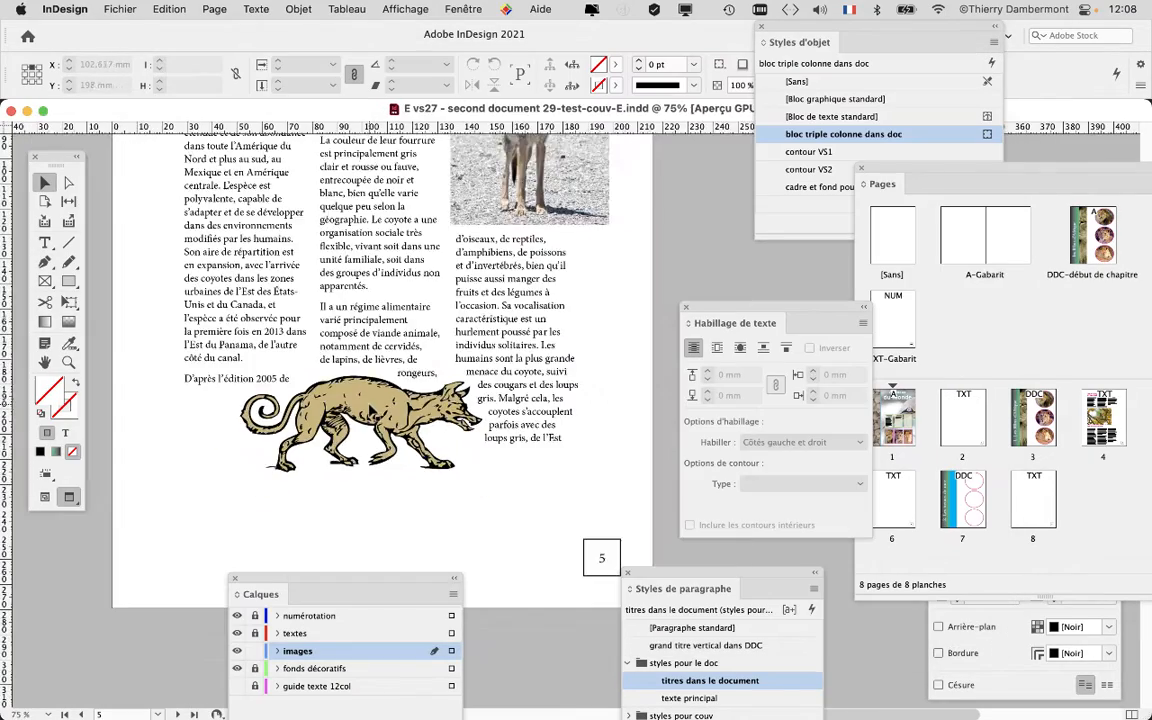
left_click(290, 367)
scroll(290, 367, "up", 2)
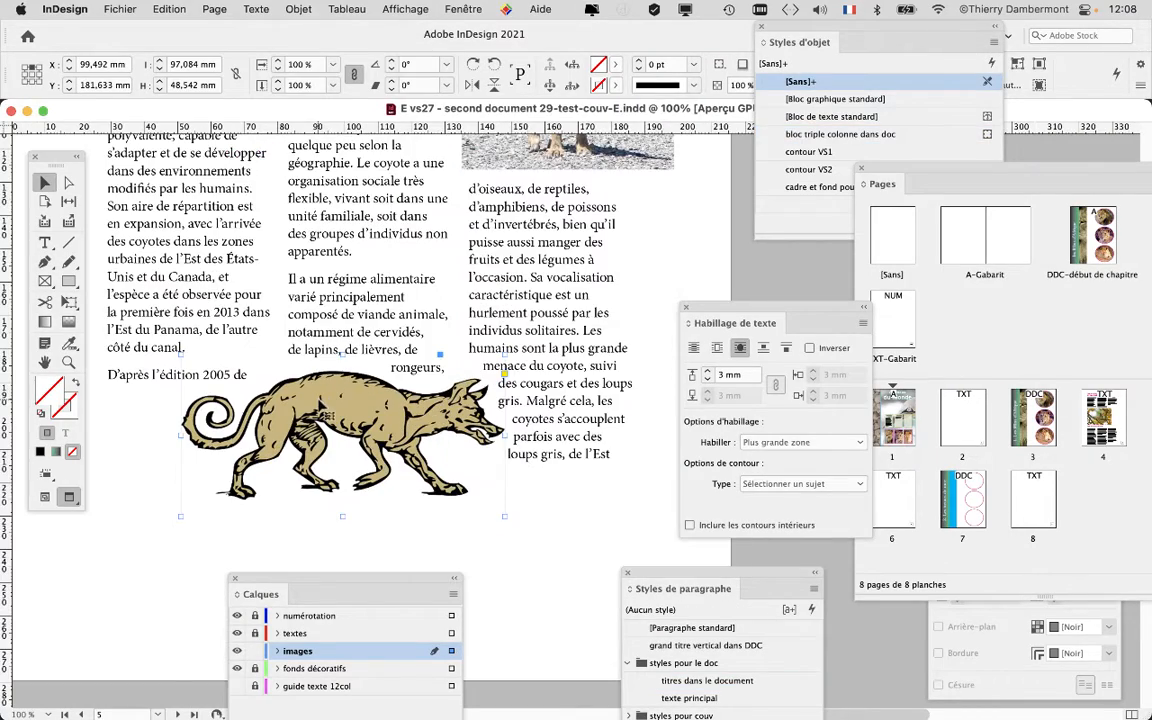
scroll(400, 300, "left", 2)
scroll(400, 300, "up", 1)
scroll(474, 283, "down", 1)
scroll(480, 278, "left", 1)
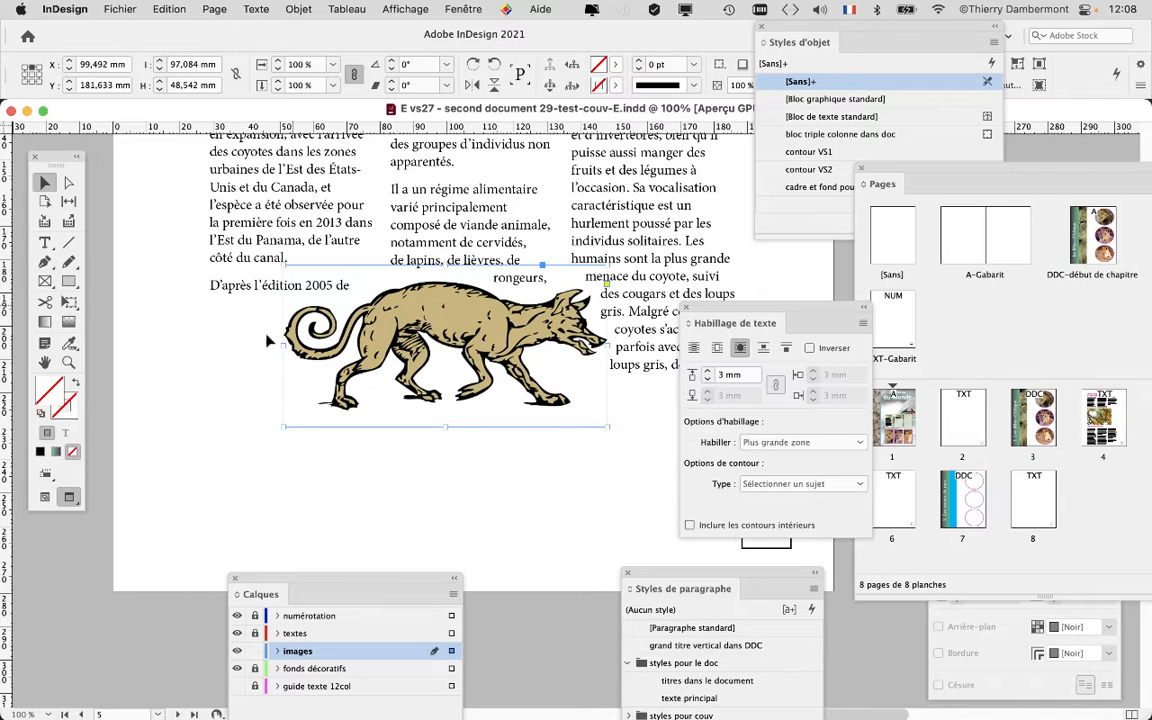
left_click(228, 355)
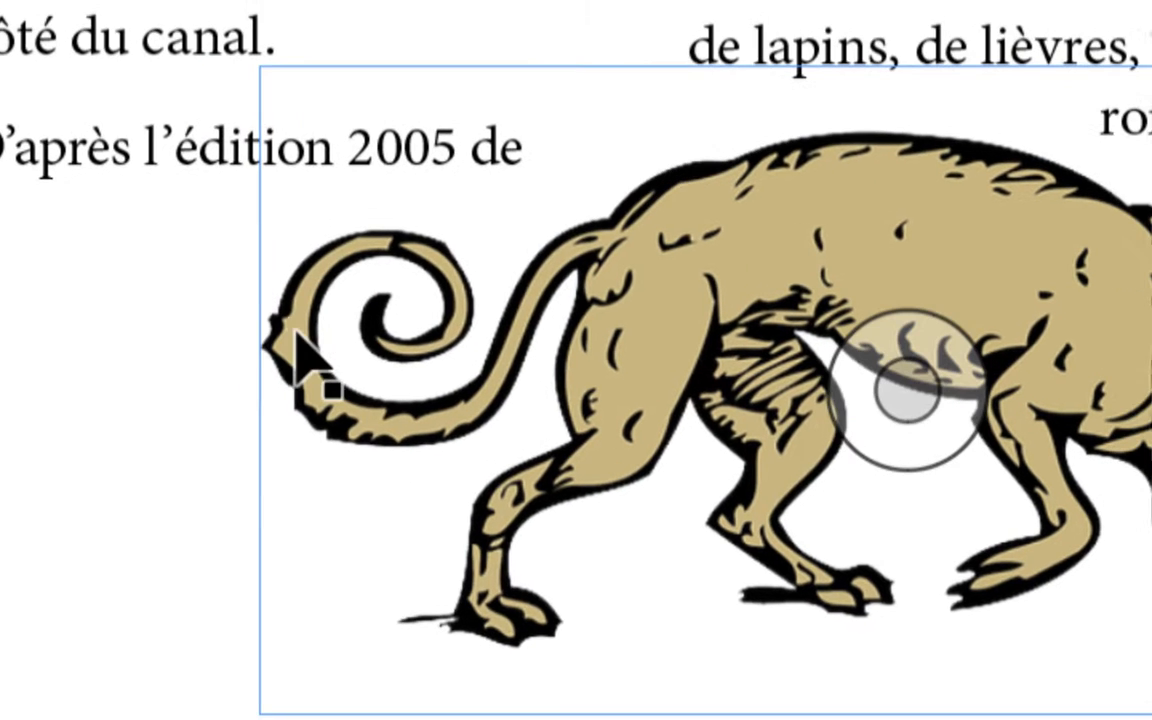
left_click(253, 328)
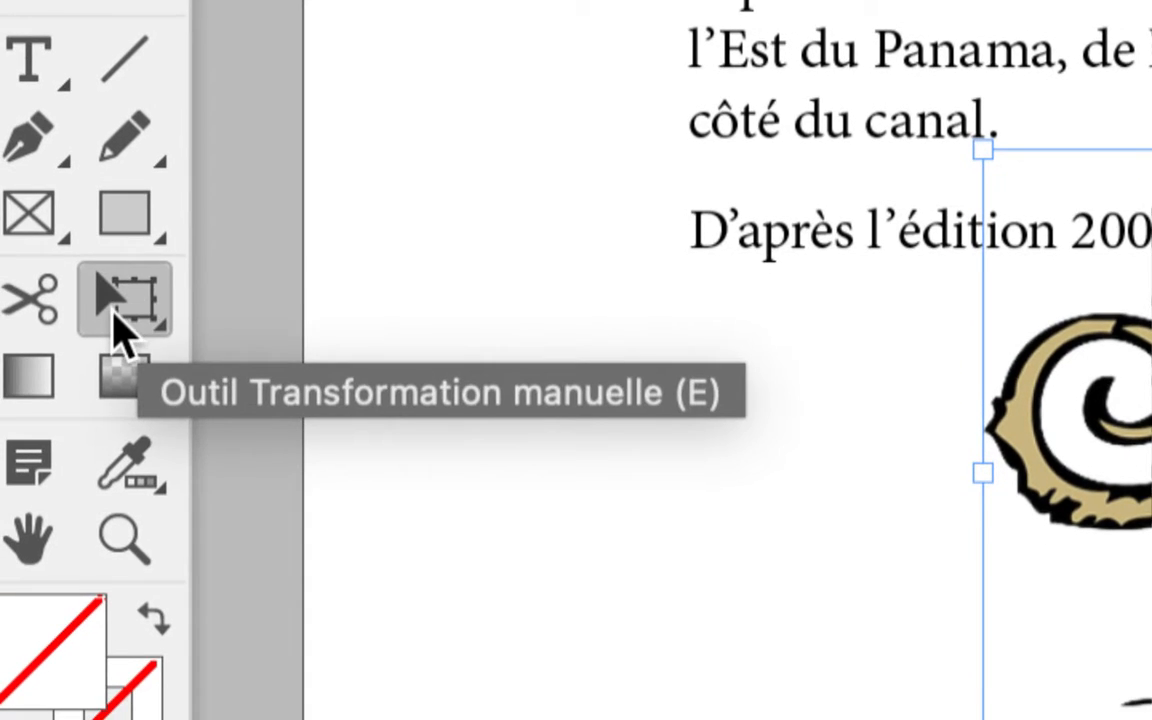
left_click(117, 322)
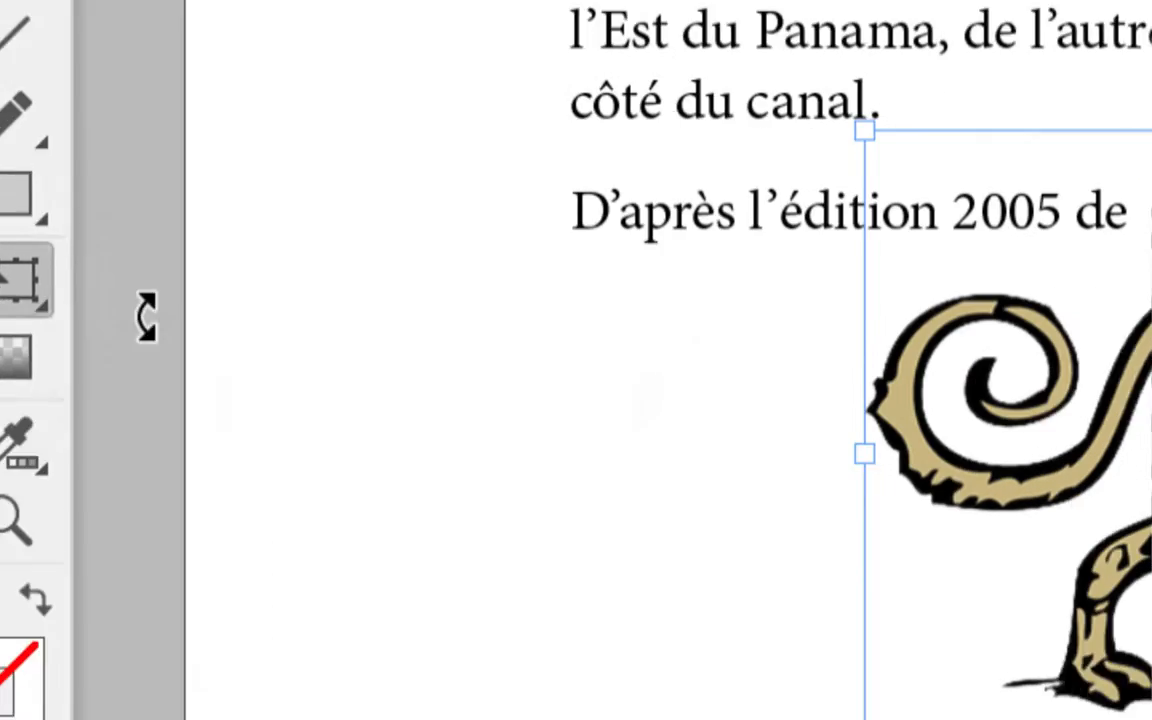
left_click_drag(290, 410, 378, 302)
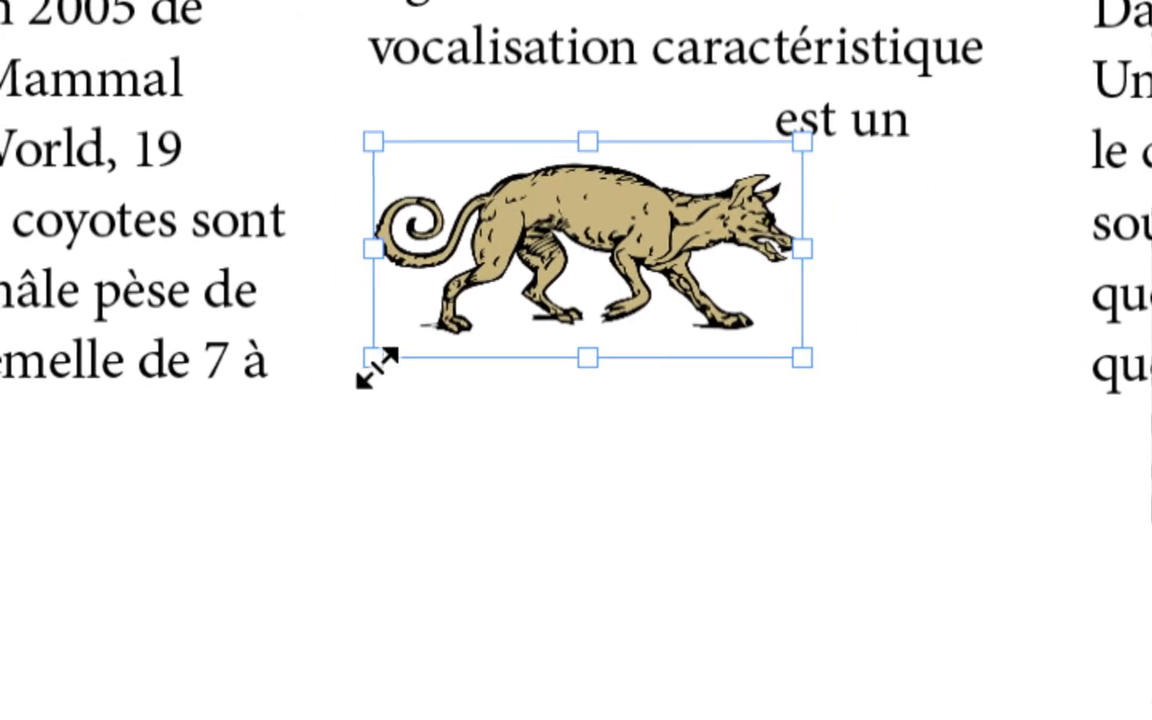
Step: Move the reduced coyote between the first and second columns, to about X 77 mm, Y 159 mm, and deselect it
left_click_drag(411, 340, 322, 212)
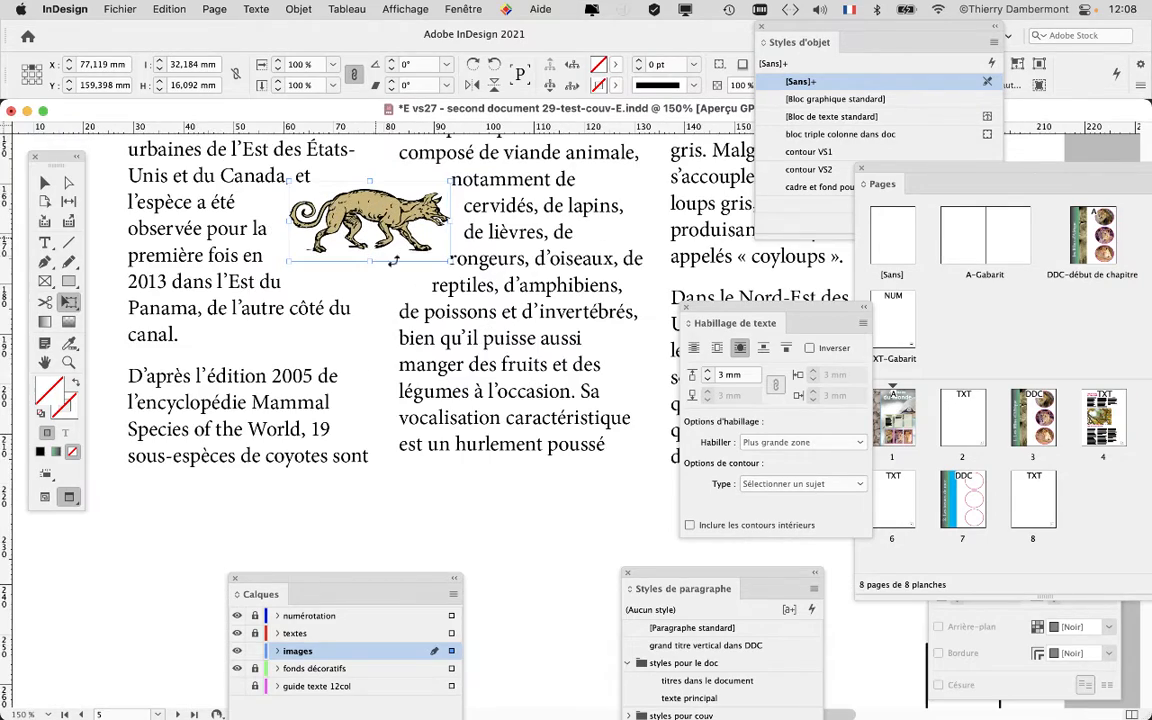
key("super+equal")
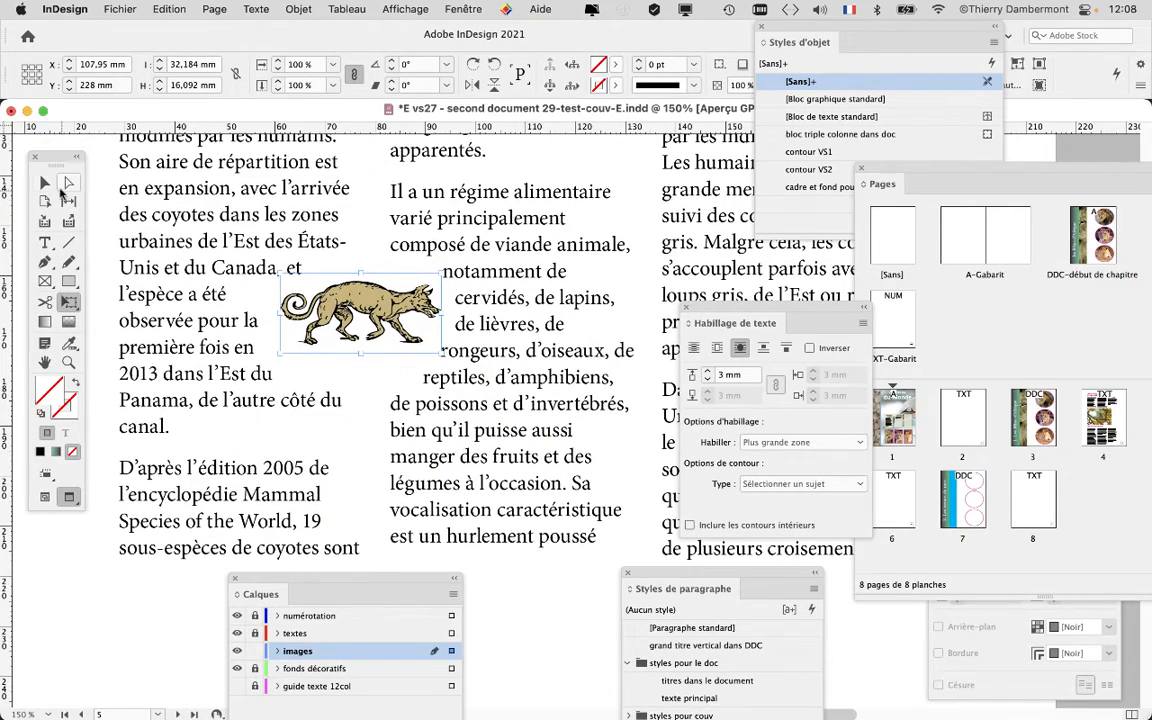
left_click(44, 182)
left_click(514, 676)
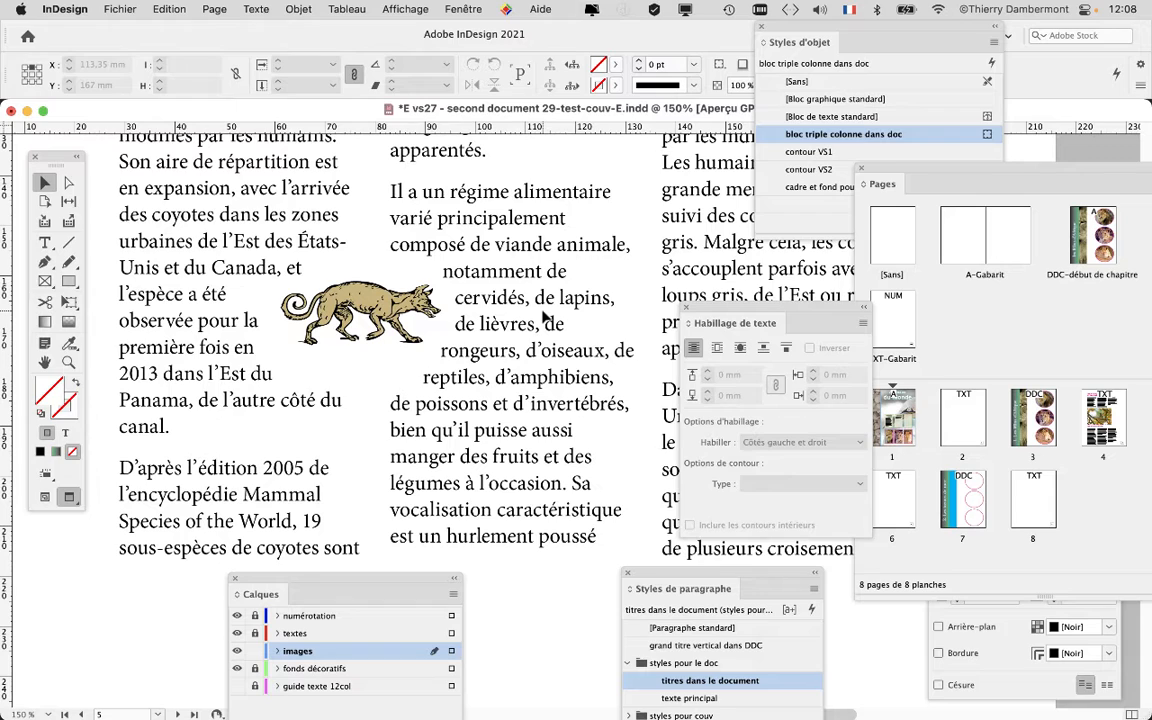
Step: Enlarge the coyote proportionally from its centre with Free Transform to about 52 × 26 mm and deselect it
left_click(358, 292)
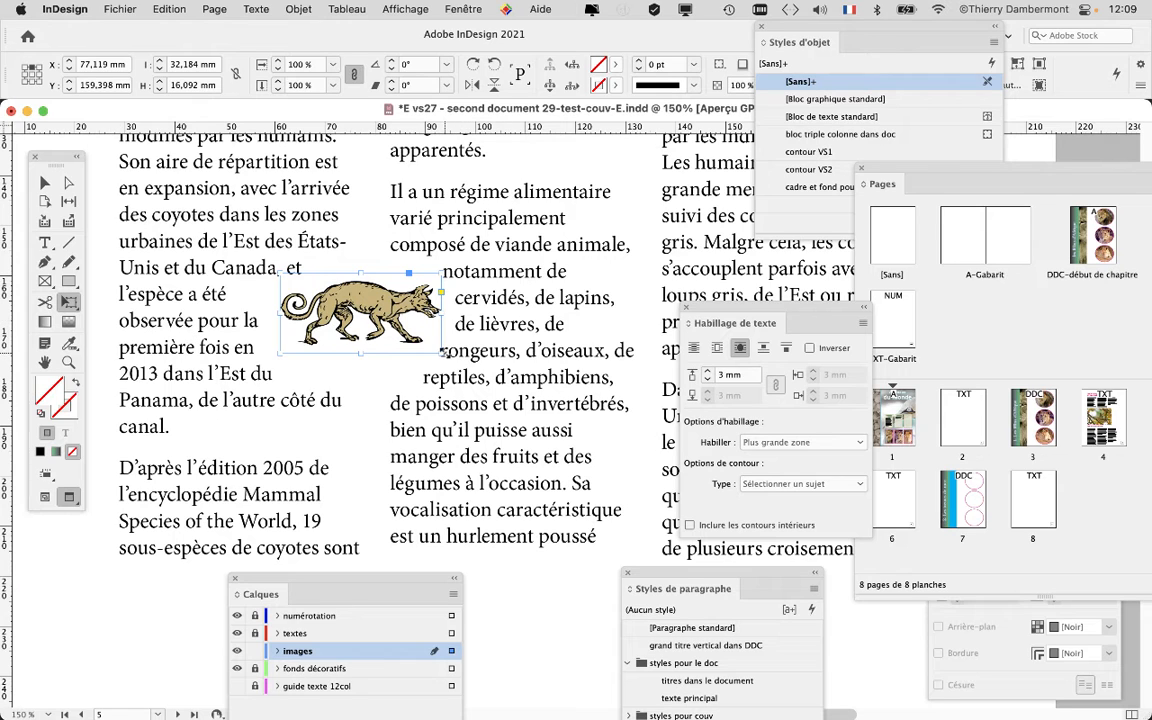
left_click_drag(443, 352, 490, 377)
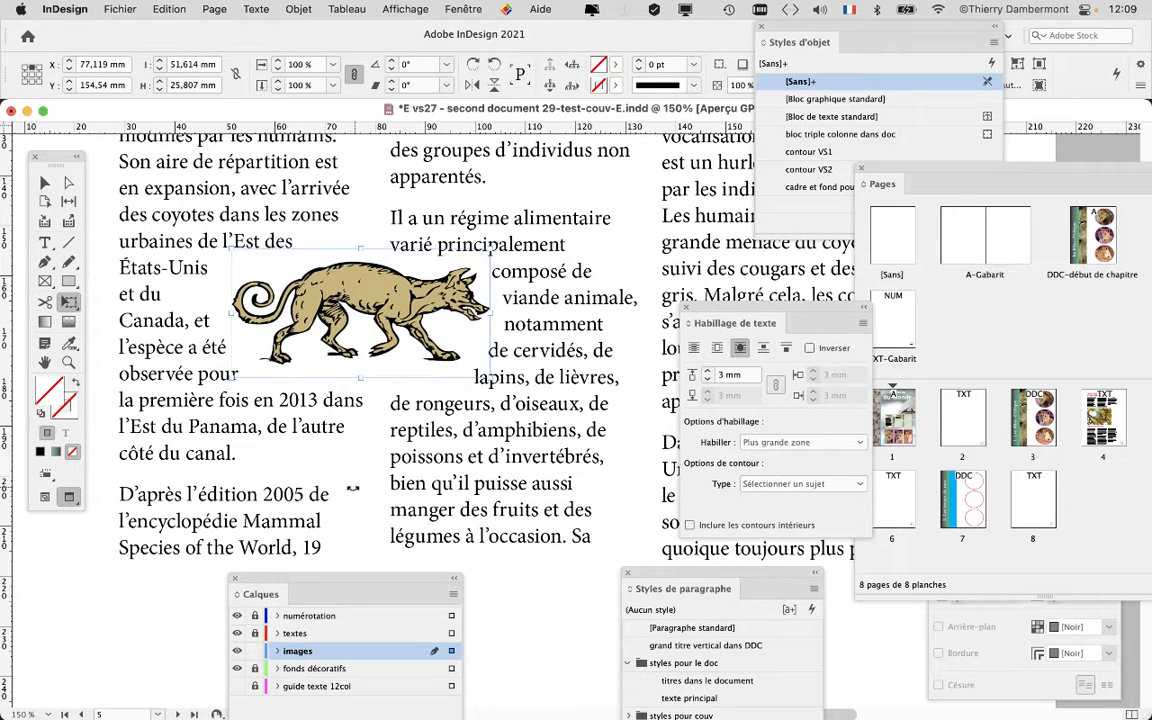
key("v")
left_click(540, 601)
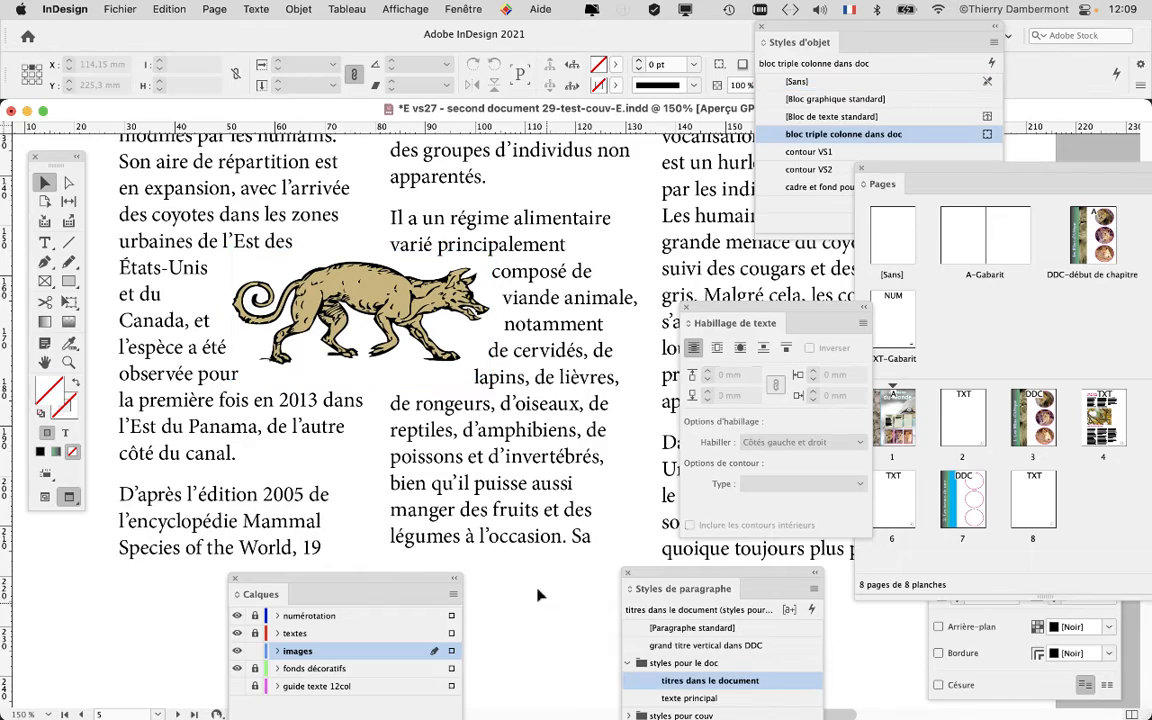
Step: Move the coyote up between the first two columns to about X 76 mm, Y 135 mm and deselect it
key("super+minus")
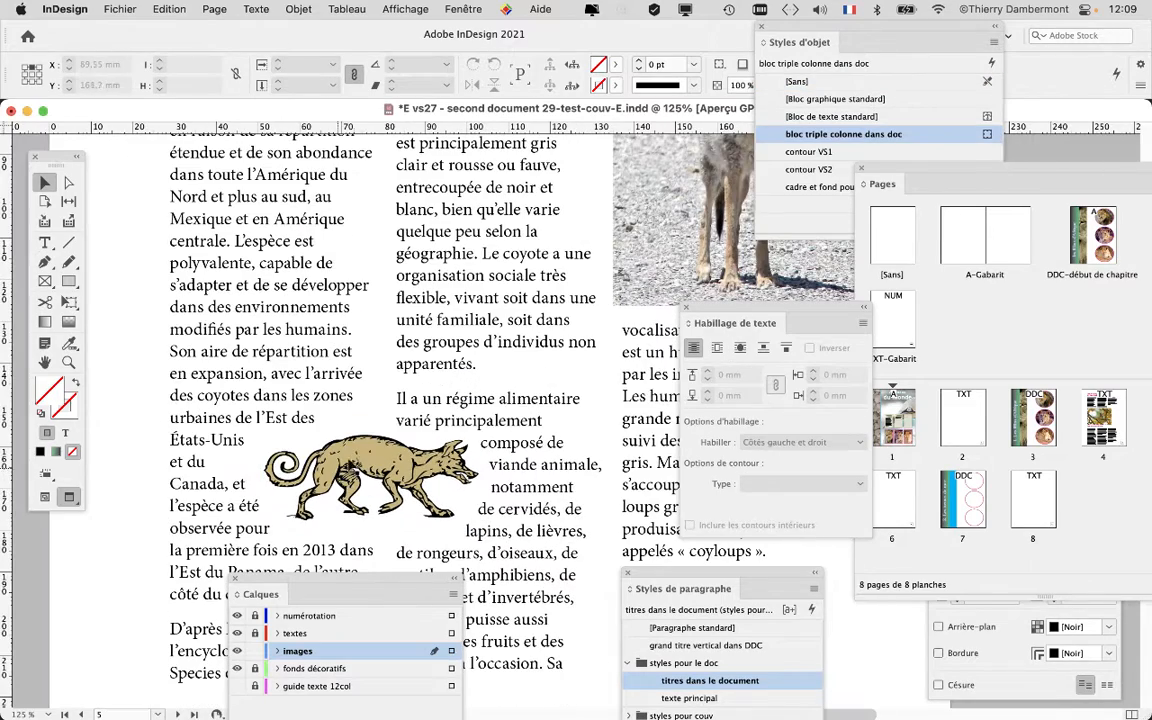
left_click_drag(356, 459, 355, 385)
key("super+minus")
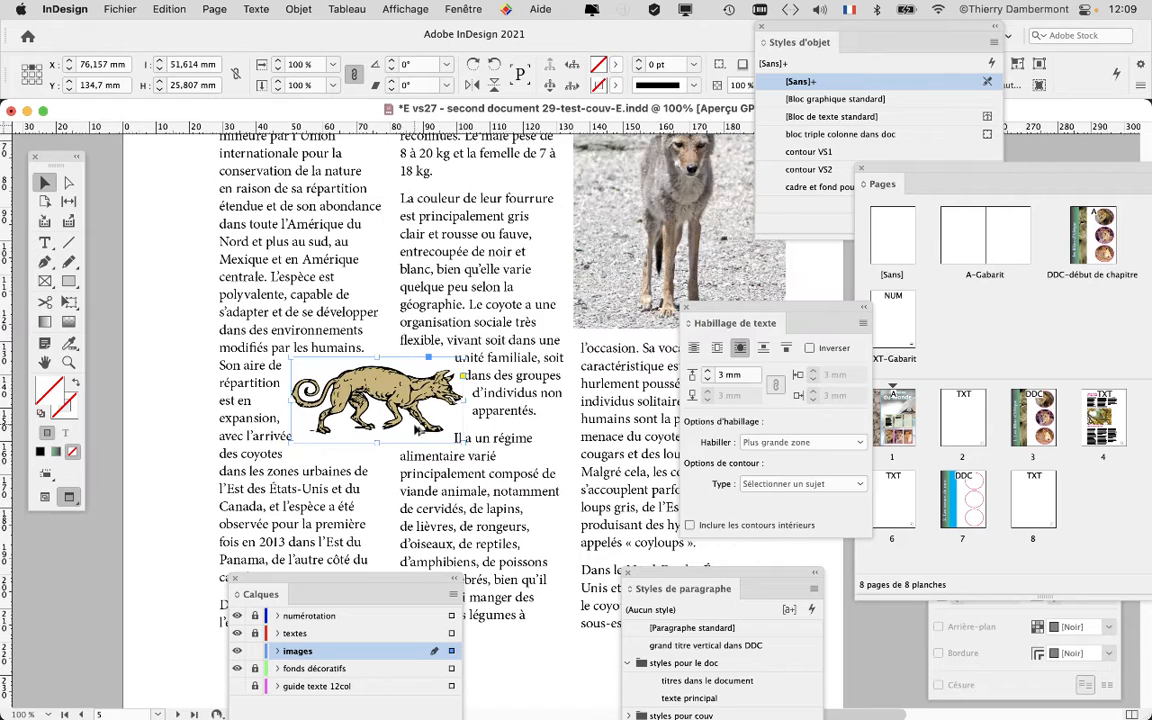
left_click(182, 385)
Step: Save the document as a new version named "E vs28 - second document 29-test-couv-E.indd"
left_click(130, 8)
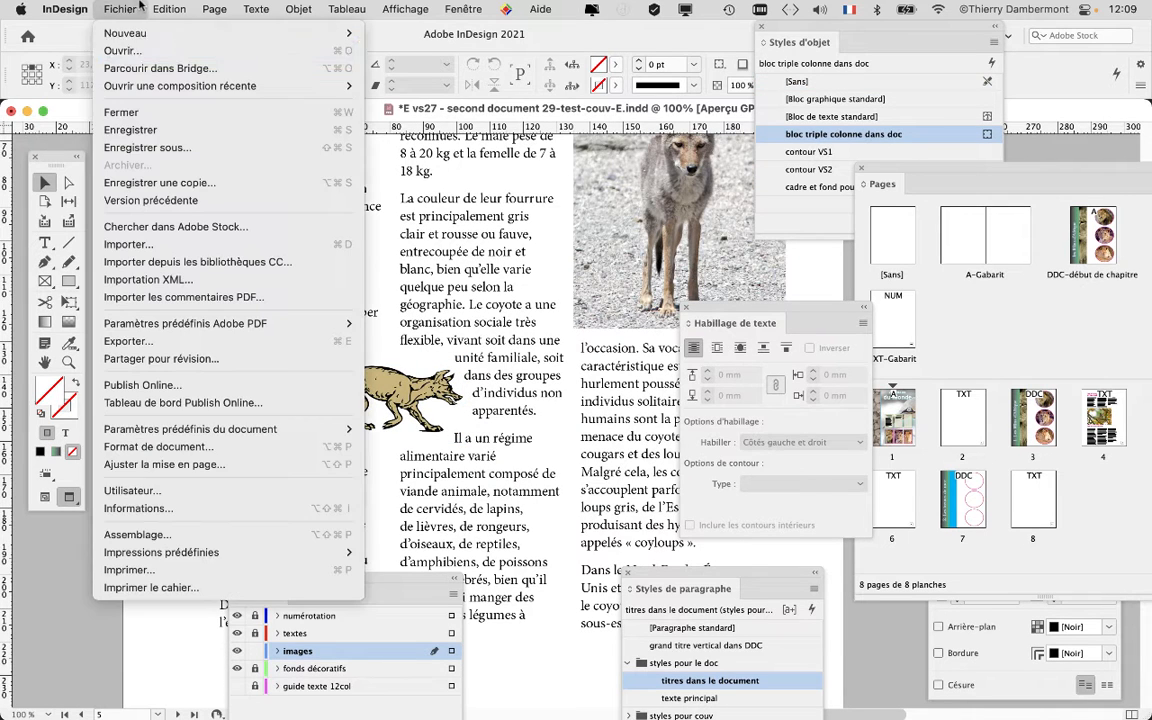
left_click(138, 144)
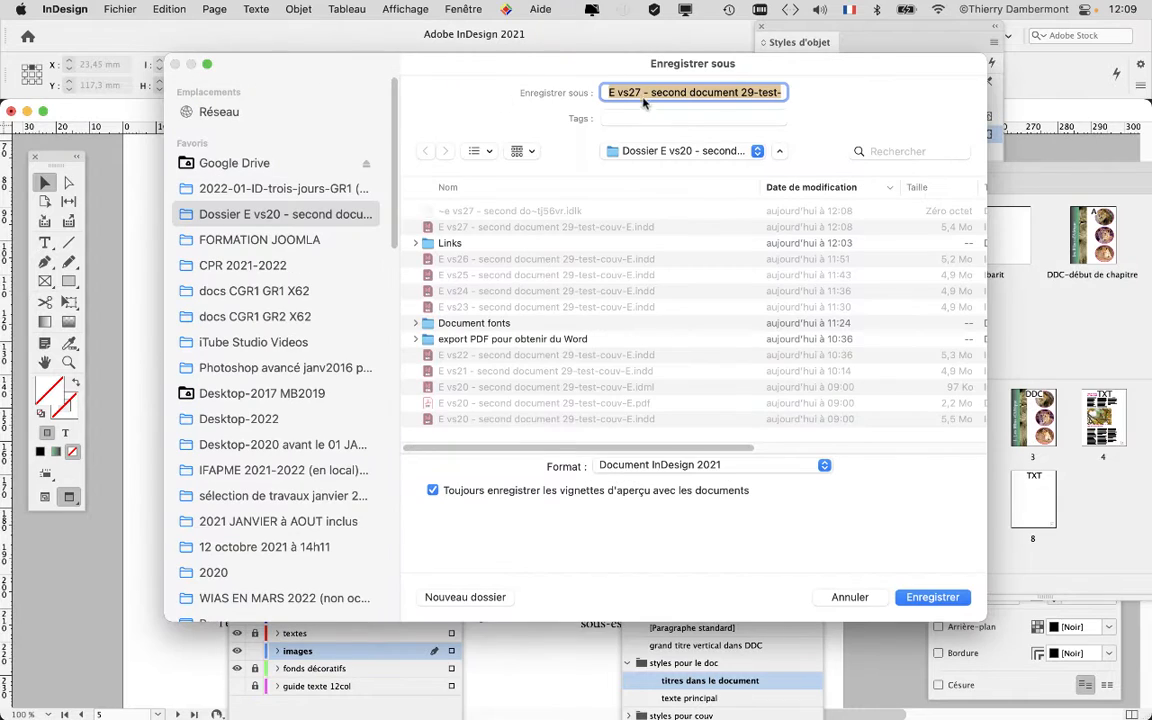
left_click(643, 93)
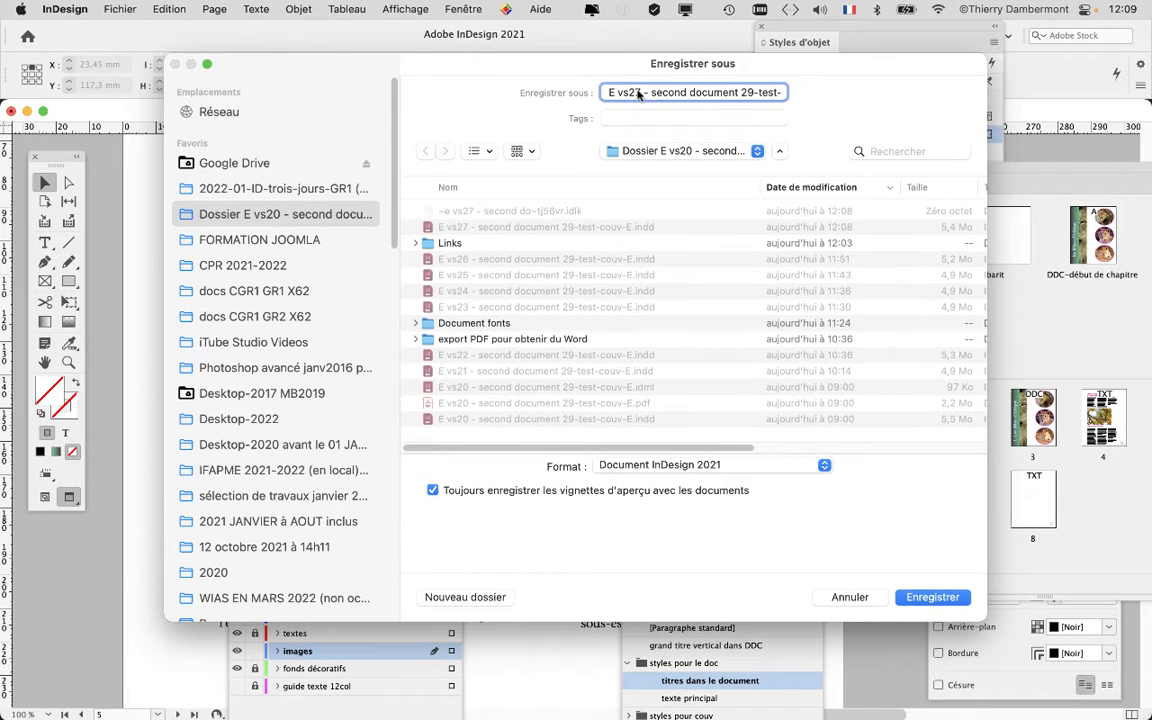
type("8")
key("Return")
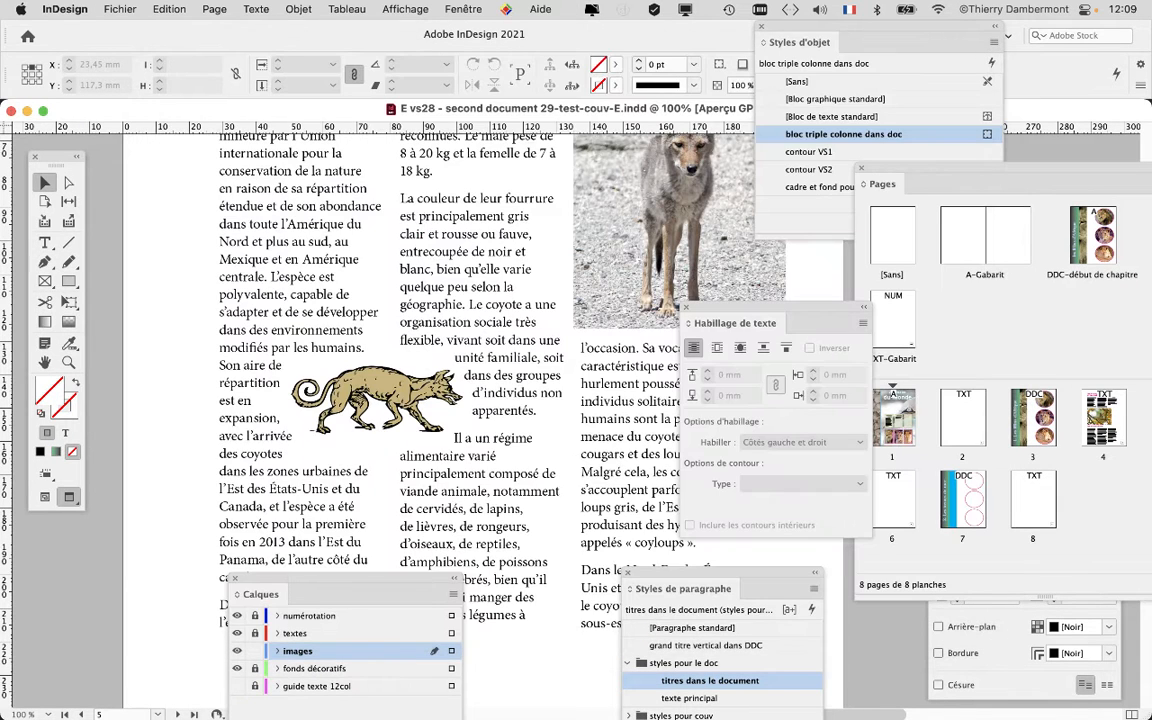